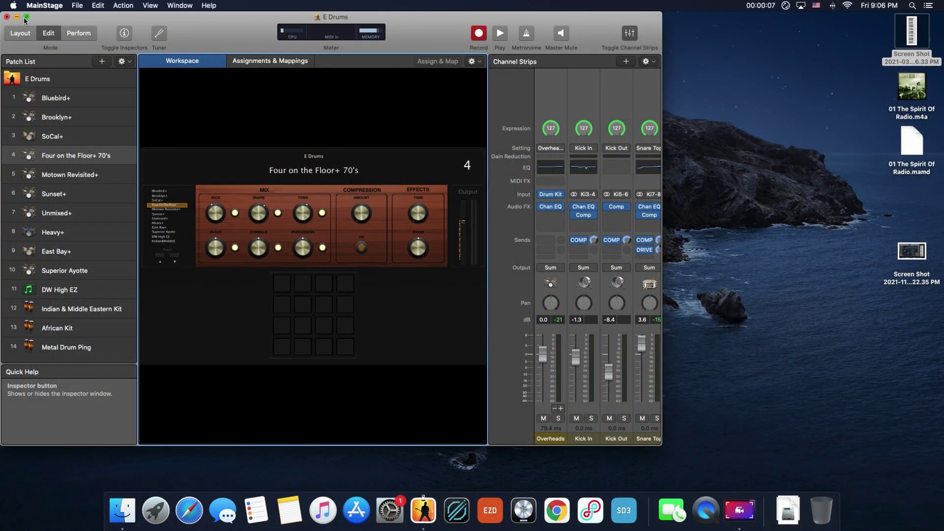
# Put the E Drums concert full screen in Edit mode, showing the Four on the Floor+ 70's patch
pyautogui.click(26, 17)
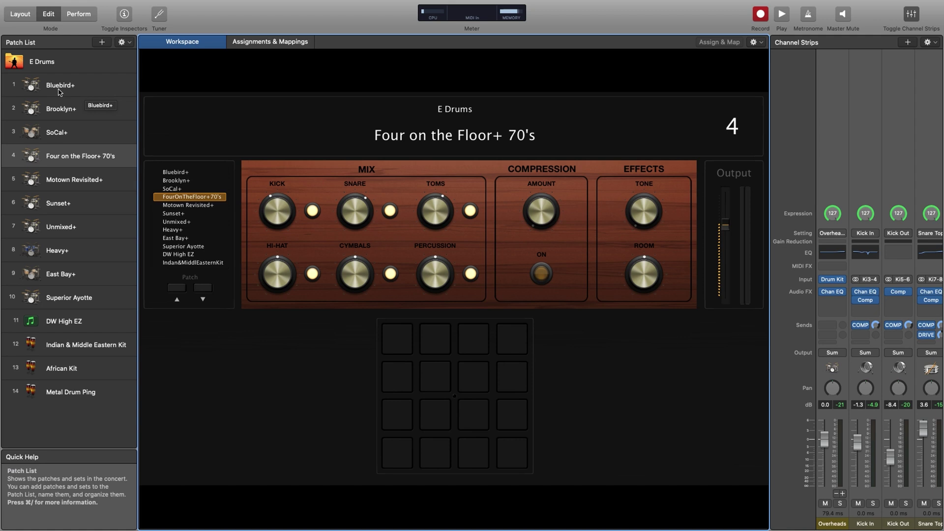
# Audition the Bluebird+, Heavy+, Superior Ayotte and DW High EZ patches from the Patch List
pyautogui.click(52, 89)
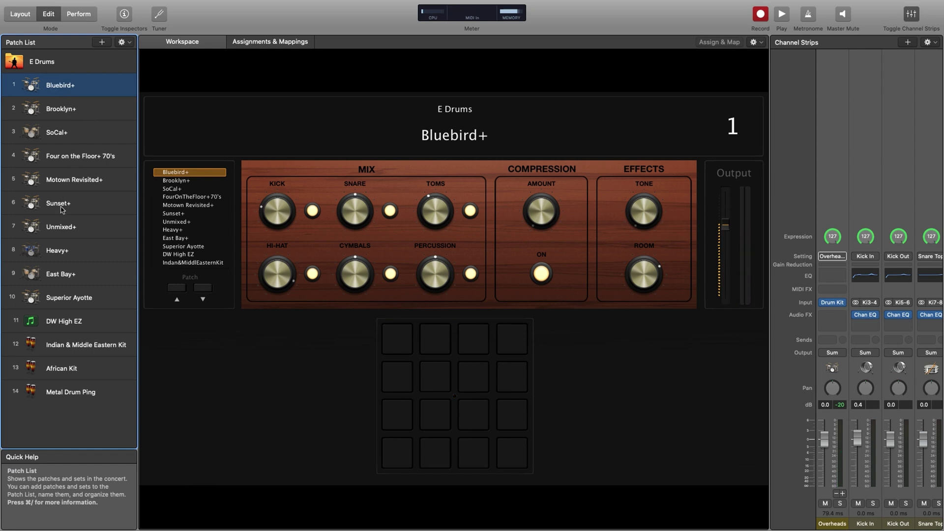
pyautogui.click(62, 252)
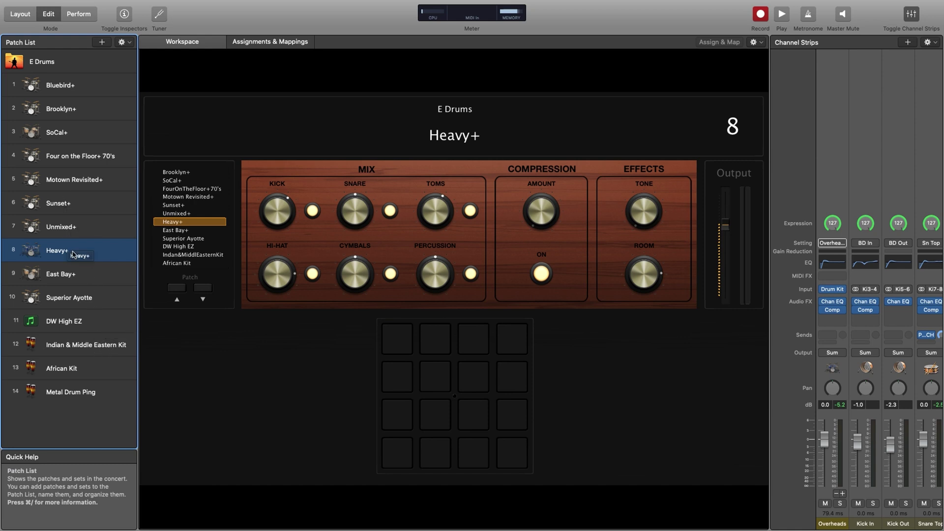
pyautogui.click(68, 301)
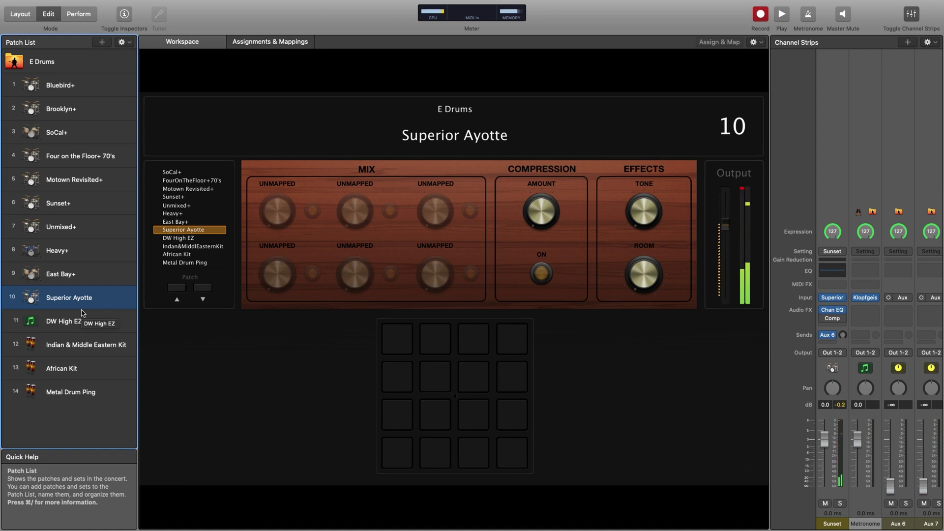
pyautogui.click(82, 311)
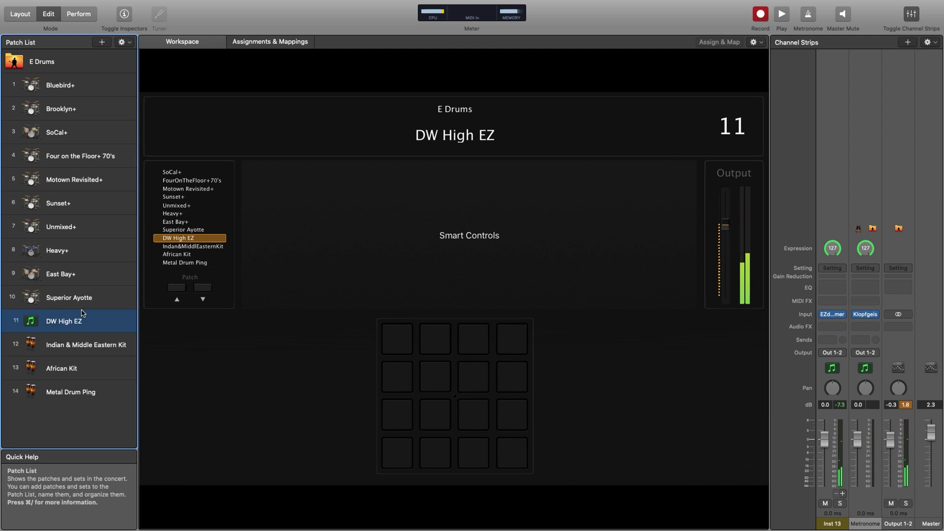
# Step up through East Bay+, Sunset+ and Motown Revisited+ to load SoCal+ (patch 3)
pyautogui.press('Up')
pyautogui.press('Up')
pyautogui.press('Up')
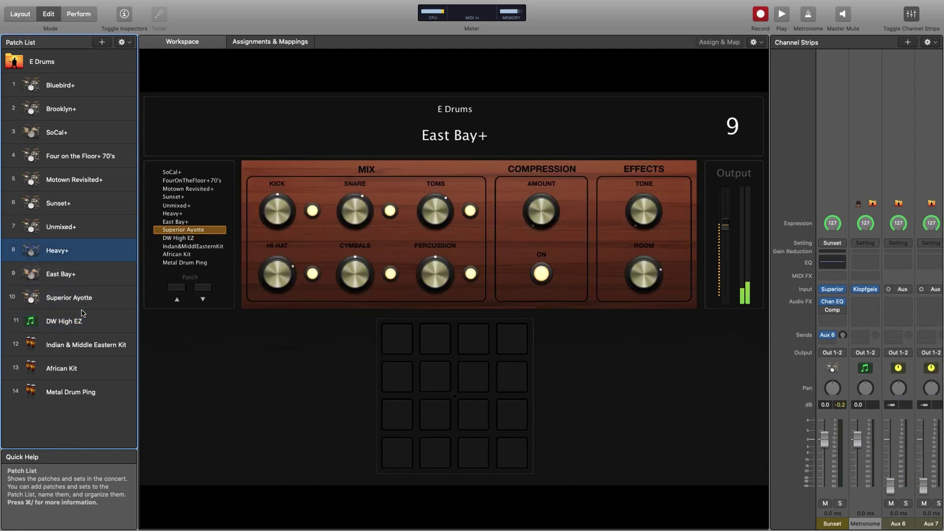
pyautogui.press('Up')
pyautogui.press('Up')
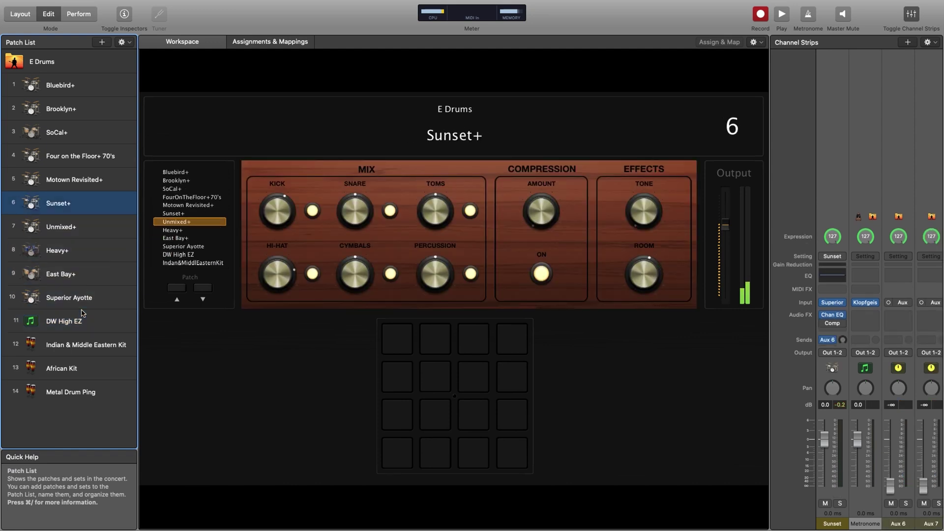
pyautogui.press('Up')
pyautogui.press('Up')
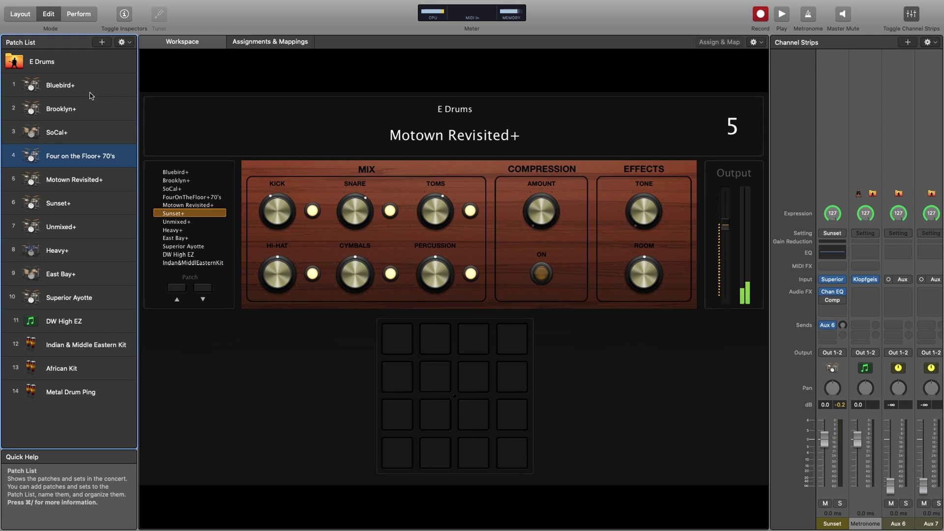
pyautogui.press('Up')
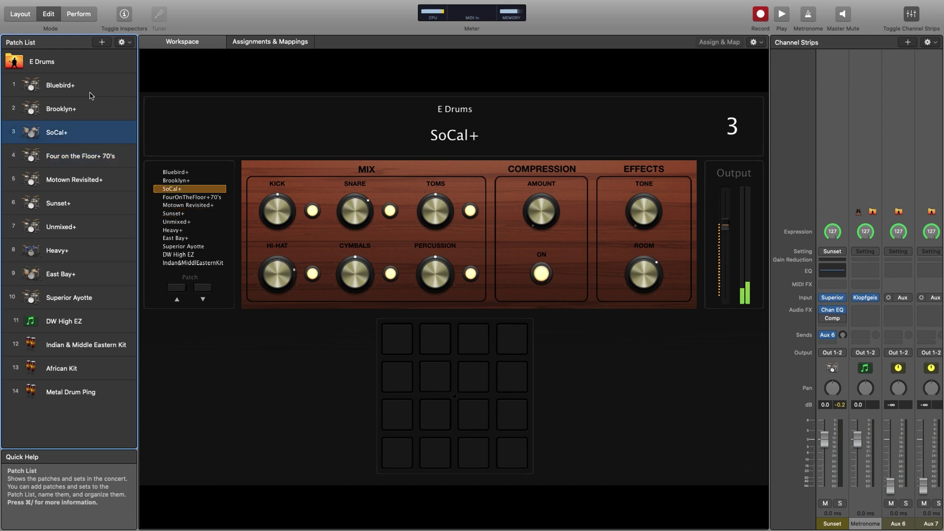
# Load Bluebird+ and mute its kick in Smart Controls, then switch it back on
pyautogui.click(89, 92)
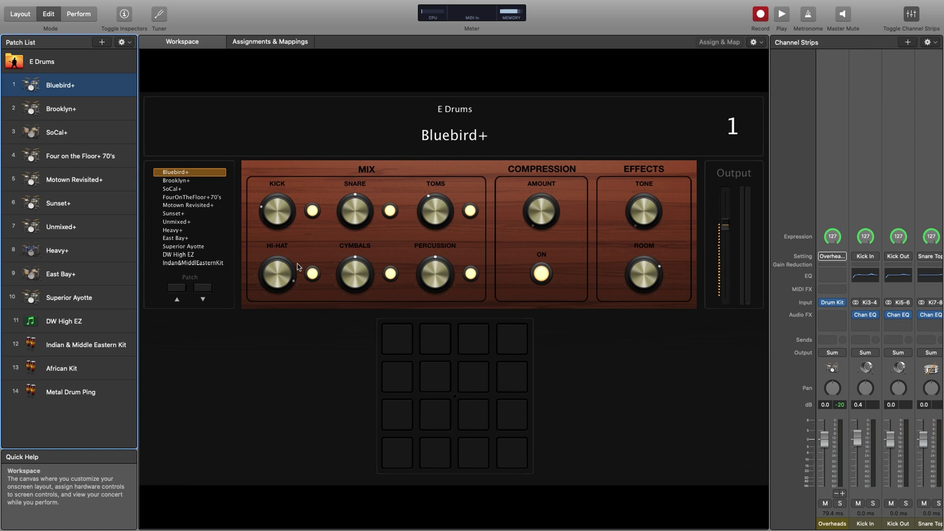
pyautogui.click(313, 211)
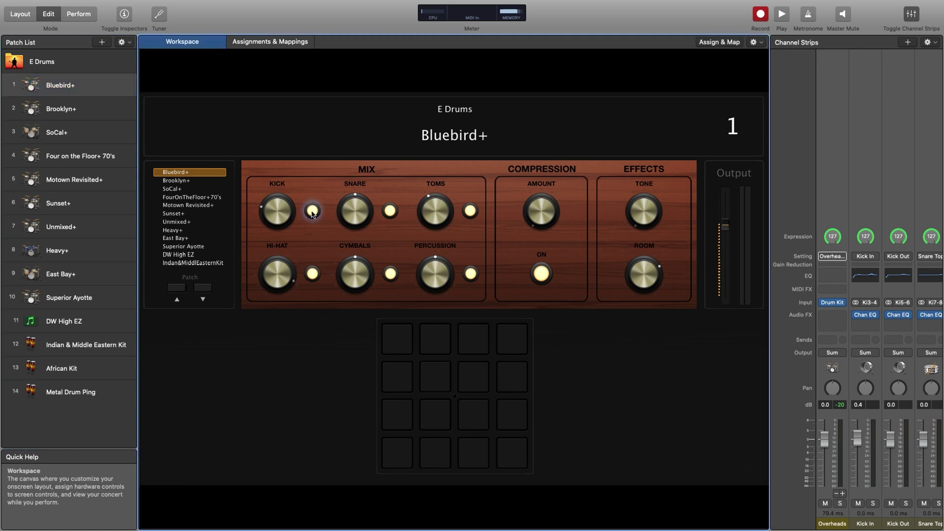
pyautogui.click(312, 212)
pyautogui.click(312, 212)
# Raise the Bluebird+ Room effect from 0% to about 64% and turn Tone down to 0%
pyautogui.moveTo(642, 270)
pyautogui.mouseDown()
pyautogui.moveTo(634, 436)
pyautogui.moveTo(640, 275)
pyautogui.mouseUp()
pyautogui.keyDown('alt'); pyautogui.click(641, 273); pyautogui.keyUp('alt')
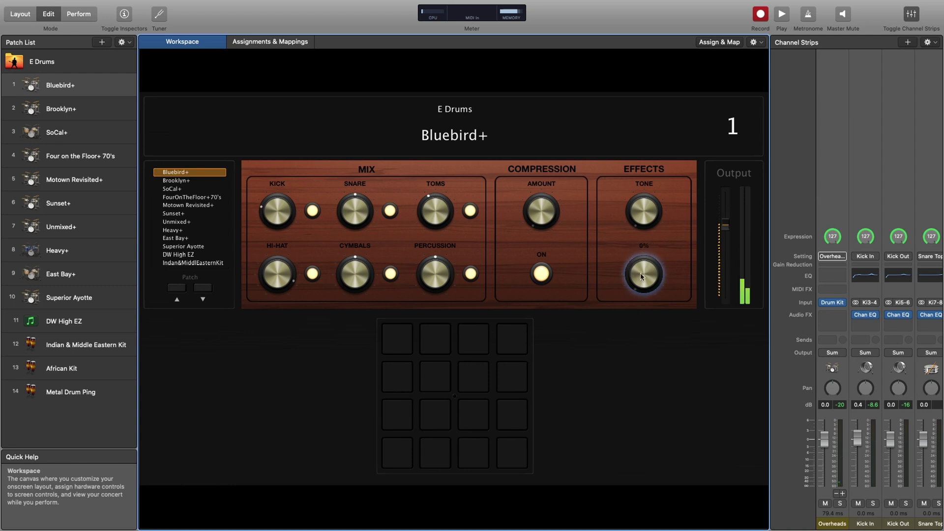
pyautogui.scroll(8, 641, 273)
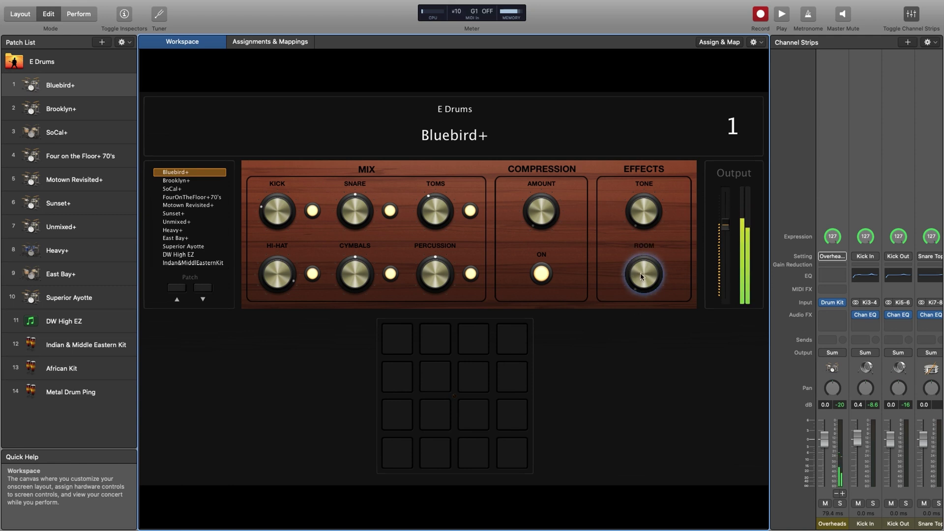
pyautogui.scroll(2, 641, 273)
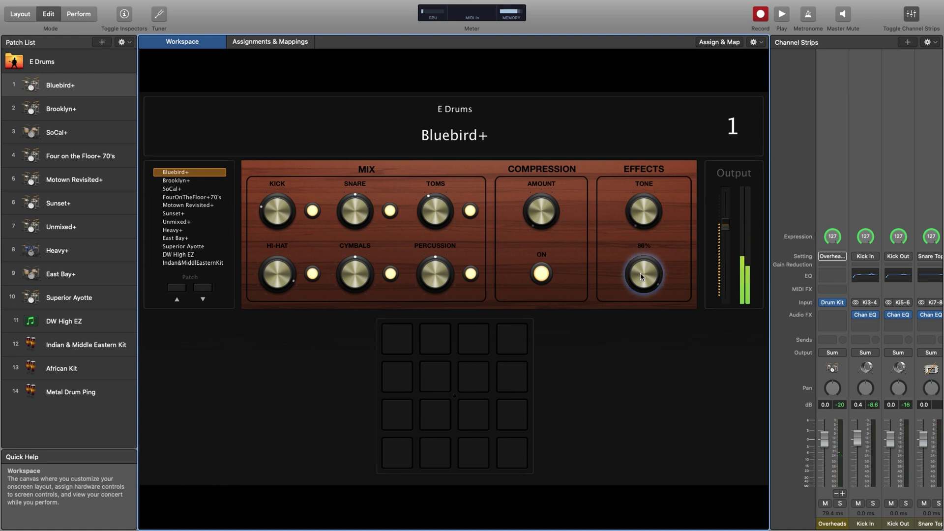
pyautogui.scroll(-4, 640, 273)
pyautogui.scroll(7, 641, 232)
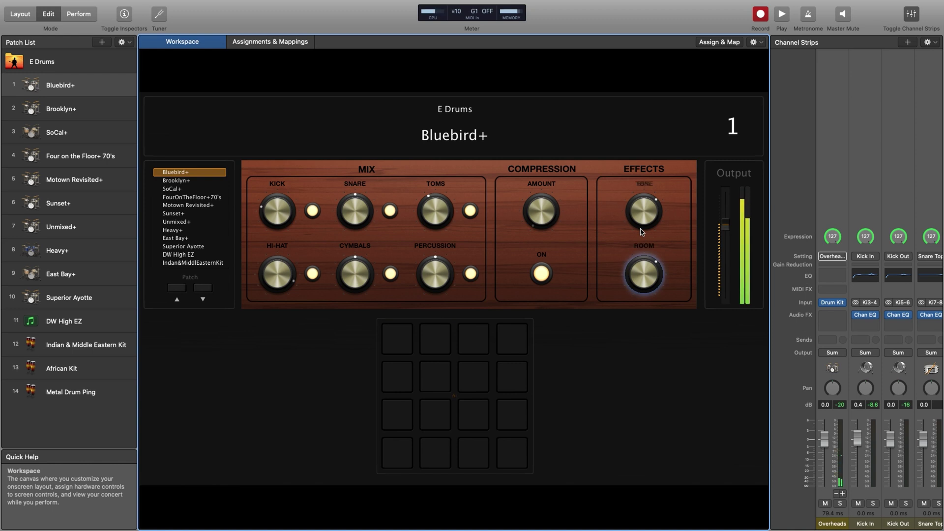
pyautogui.scroll(-8, 642, 232)
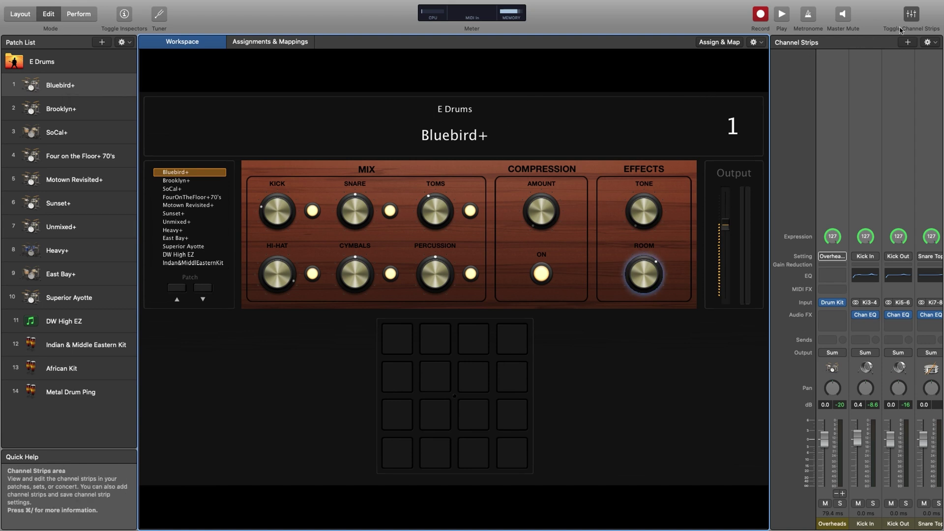
# Hide and reshow the channel strips, then open the Overheads strip's Drum Kit Designer
pyautogui.click(910, 15)
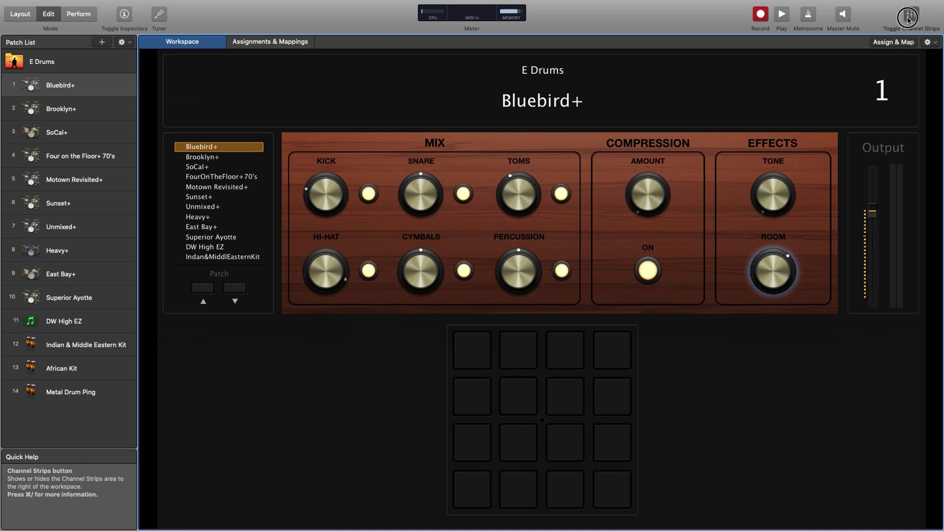
pyautogui.click(911, 15)
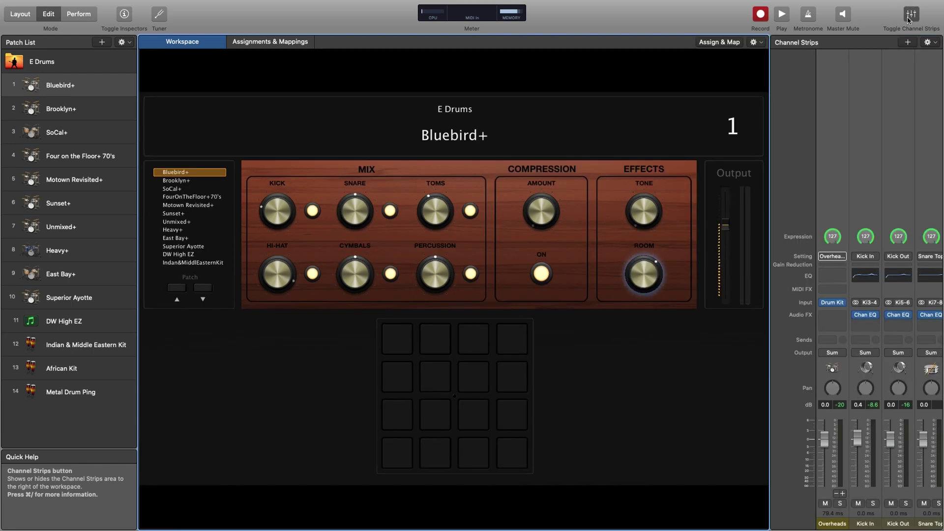
pyautogui.click(833, 308)
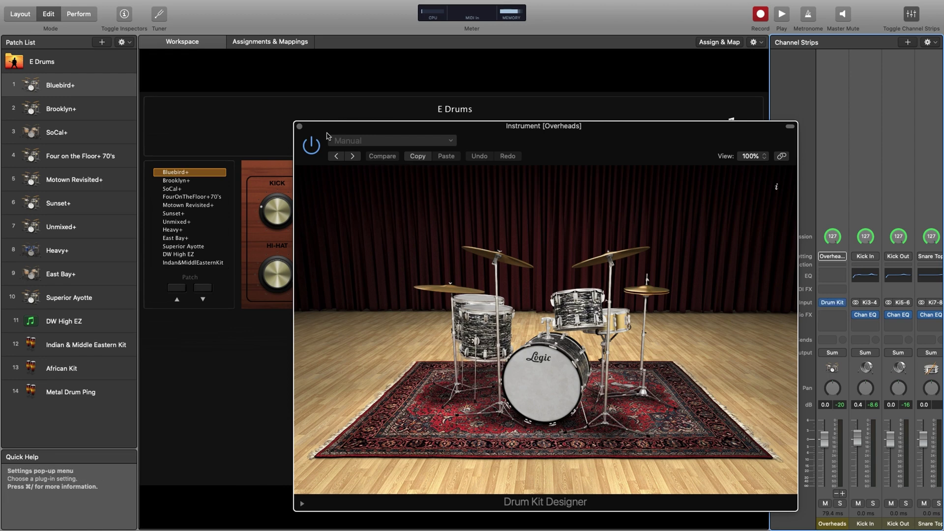
# Try the Birch Punch kick's Tune lower, up to +500 cent and back, then compare Room B with A
pyautogui.moveTo(318, 127); pyautogui.dragTo(267, 81)
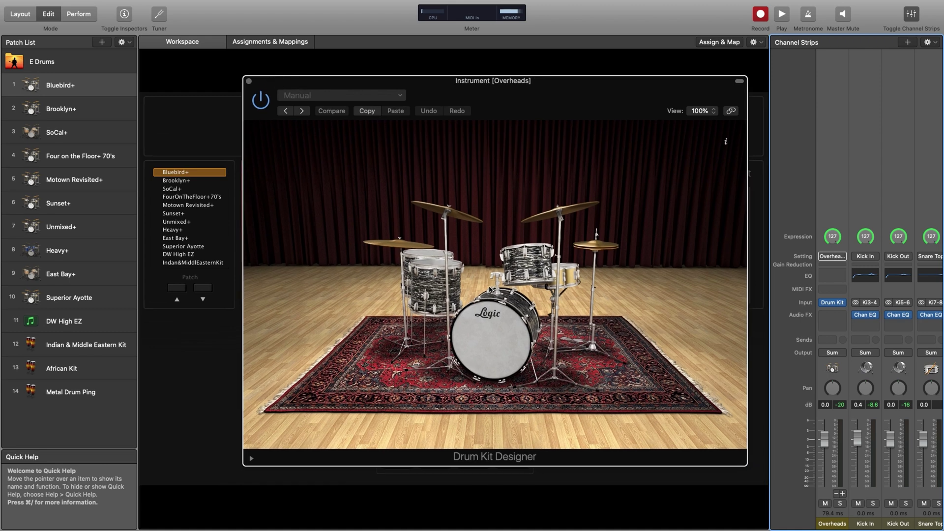
pyautogui.click(506, 320)
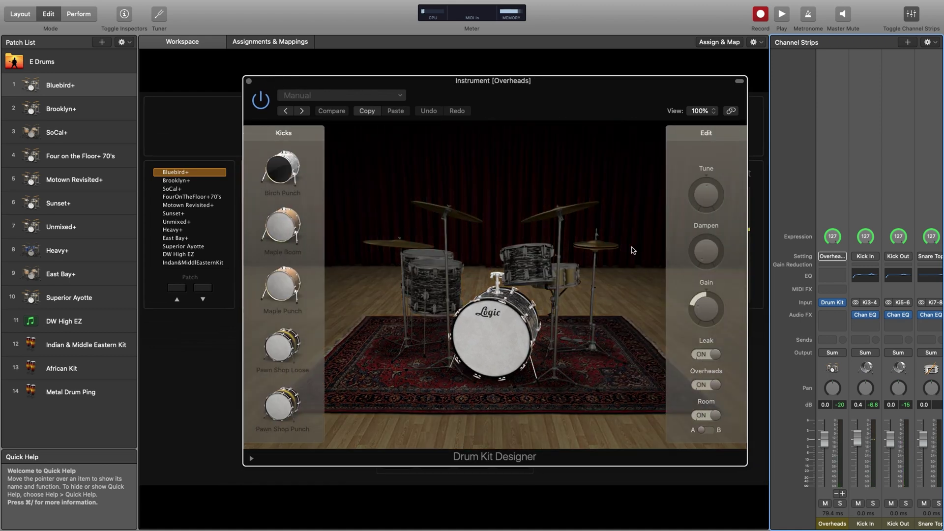
pyautogui.moveTo(708, 202)
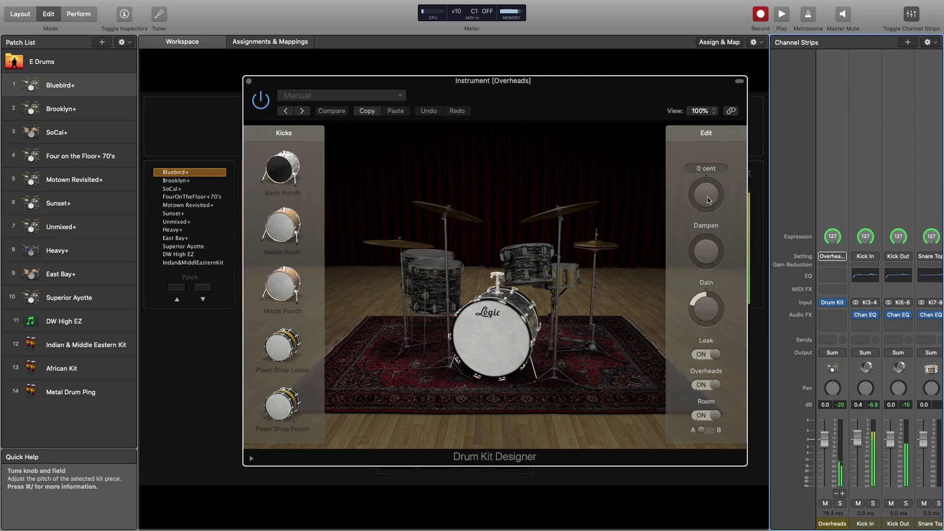
pyautogui.moveTo(708, 199); pyautogui.dragTo(706, 241)
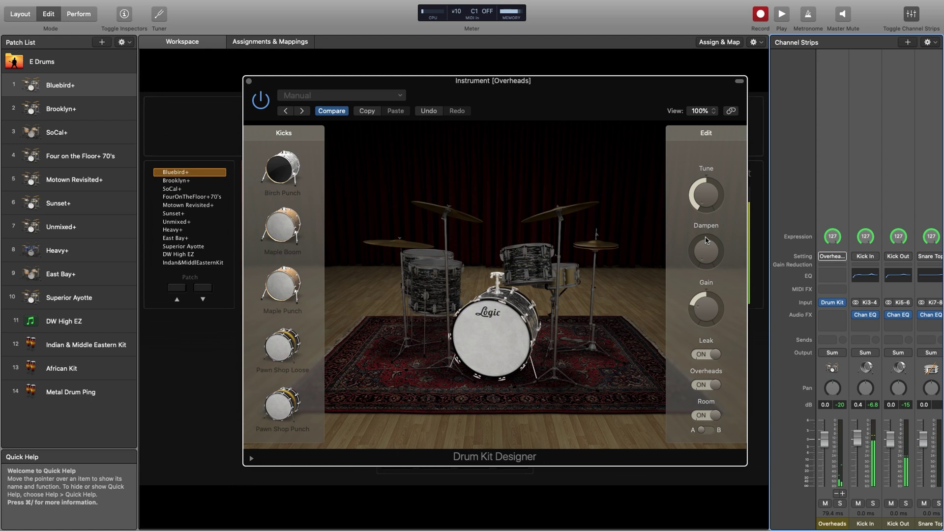
pyautogui.moveTo(706, 196); pyautogui.dragTo(723, 125)
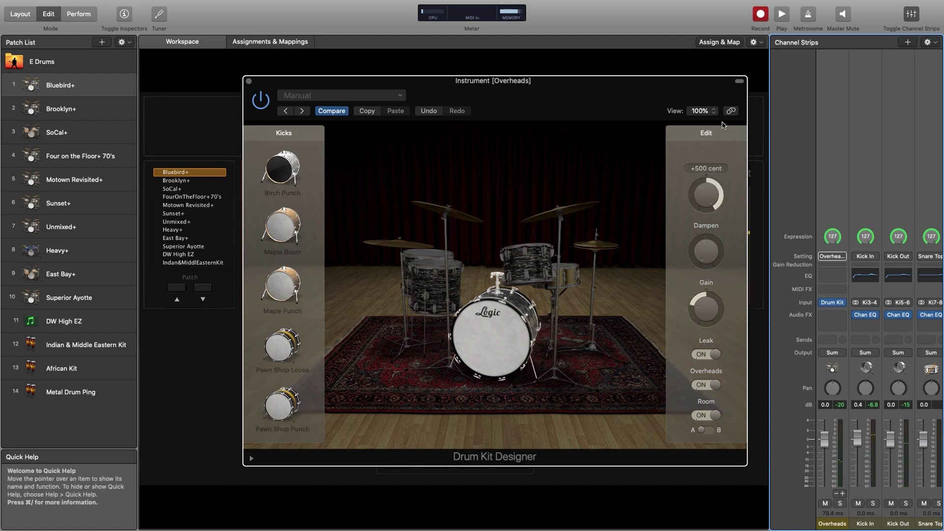
pyautogui.moveTo(708, 193); pyautogui.dragTo(705, 241)
pyautogui.click(709, 431)
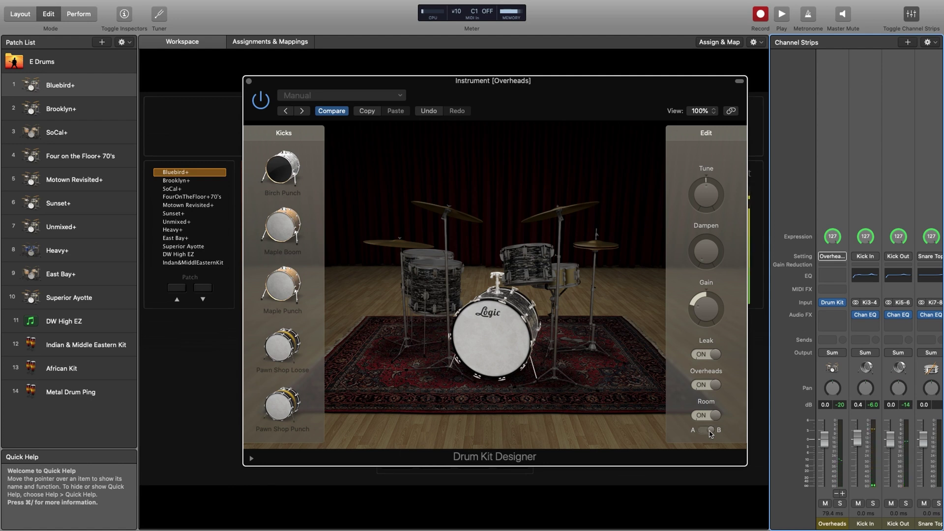
pyautogui.click(708, 431)
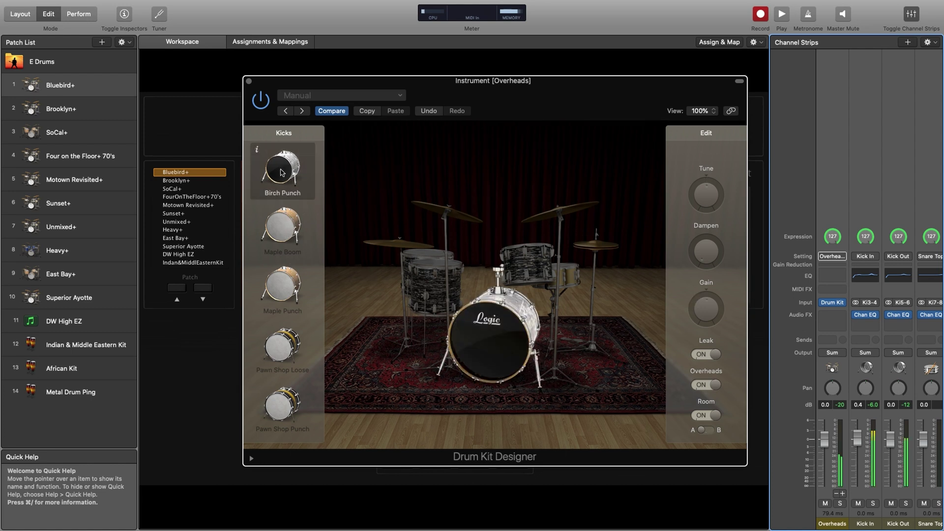
# Audition Maple Boom, Pawn Shop Loose, Seventies Felt, Sixties Deep, Stadium Deep and Vintage Felt kicks, choosing Vintage Wool
pyautogui.click(294, 225)
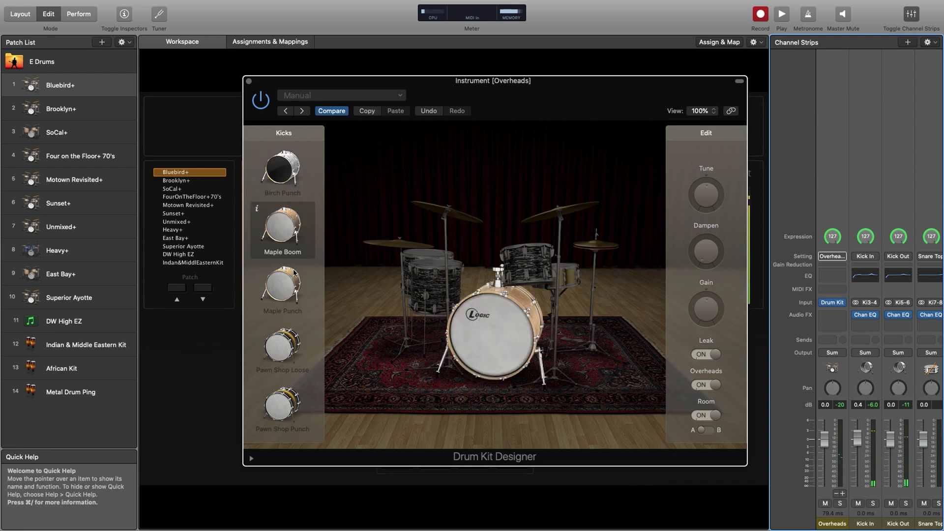
pyautogui.click(277, 354)
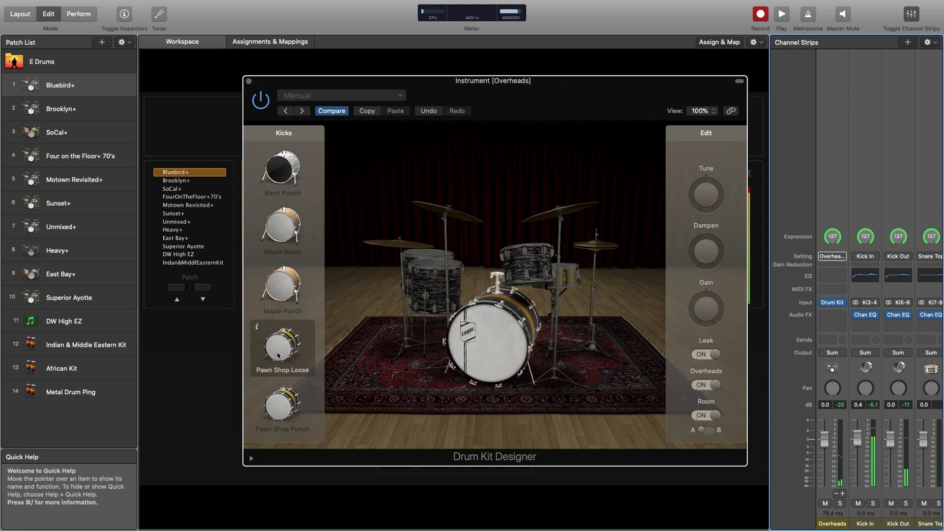
pyautogui.scroll(-5, 278, 344)
pyautogui.click(279, 299)
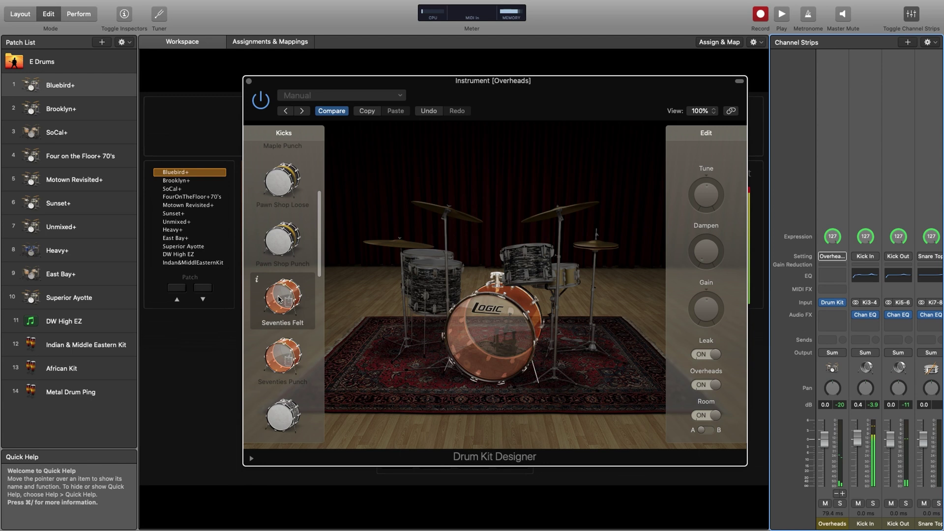
pyautogui.scroll(-3, 280, 315)
pyautogui.scroll(-2, 280, 322)
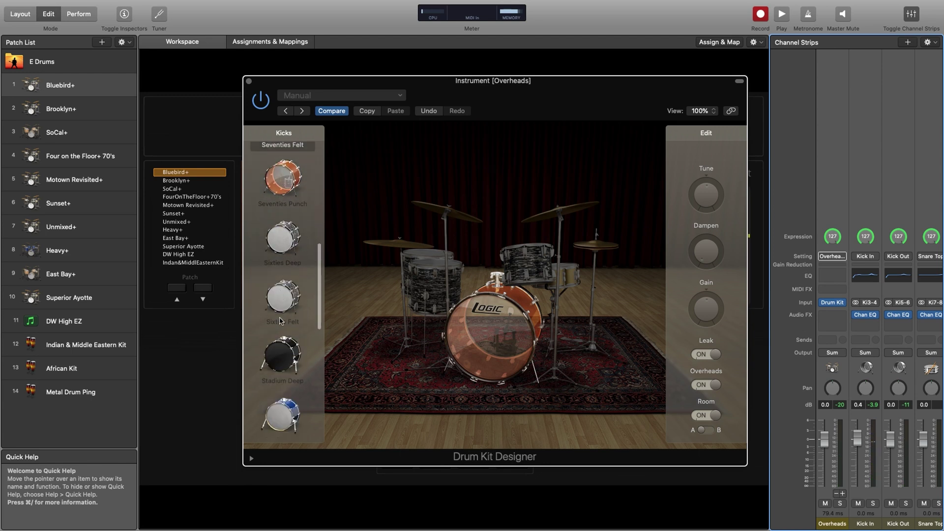
pyautogui.click(281, 211)
pyautogui.click(295, 324)
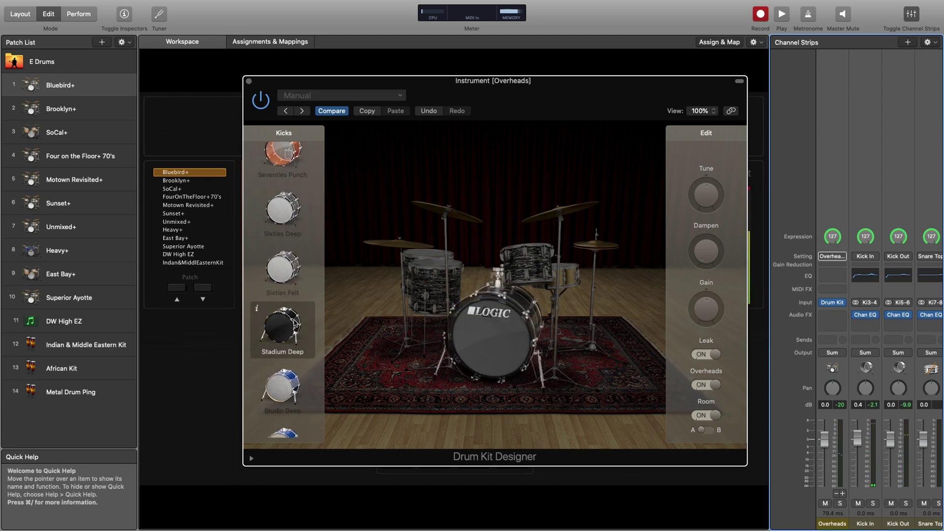
pyautogui.scroll(-5, 290, 339)
pyautogui.click(283, 346)
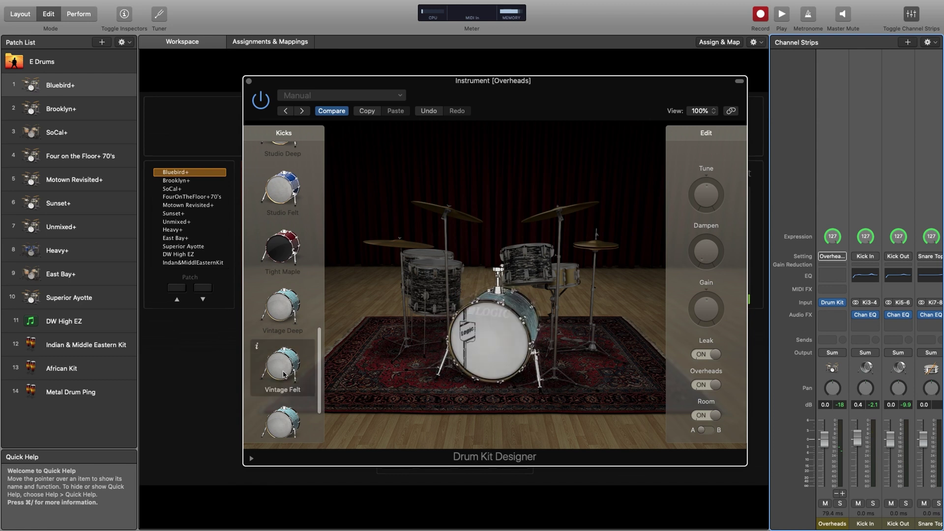
pyautogui.scroll(-2, 284, 374)
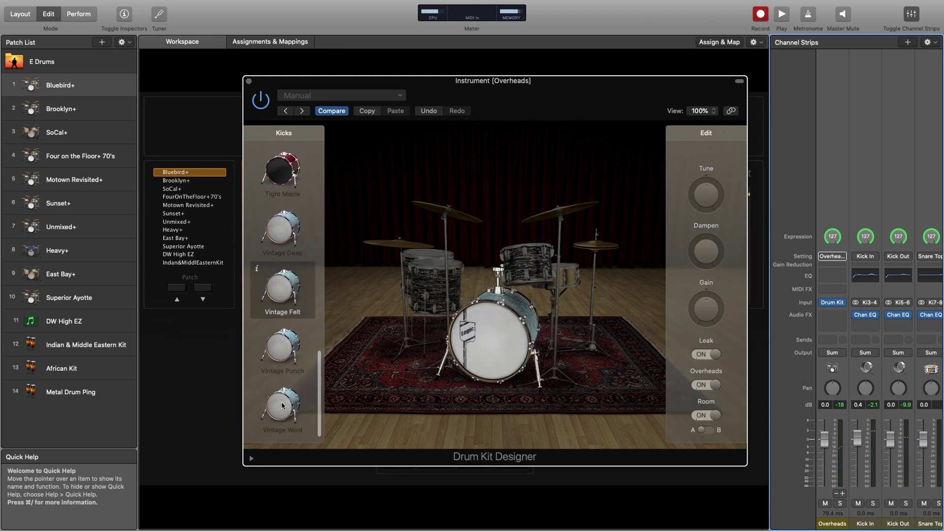
pyautogui.click(285, 386)
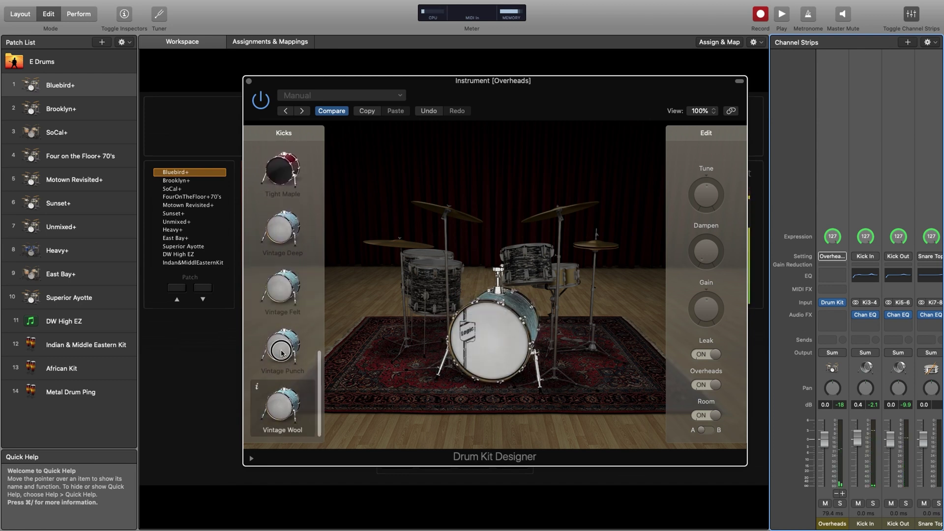
pyautogui.scroll(15, 282, 368)
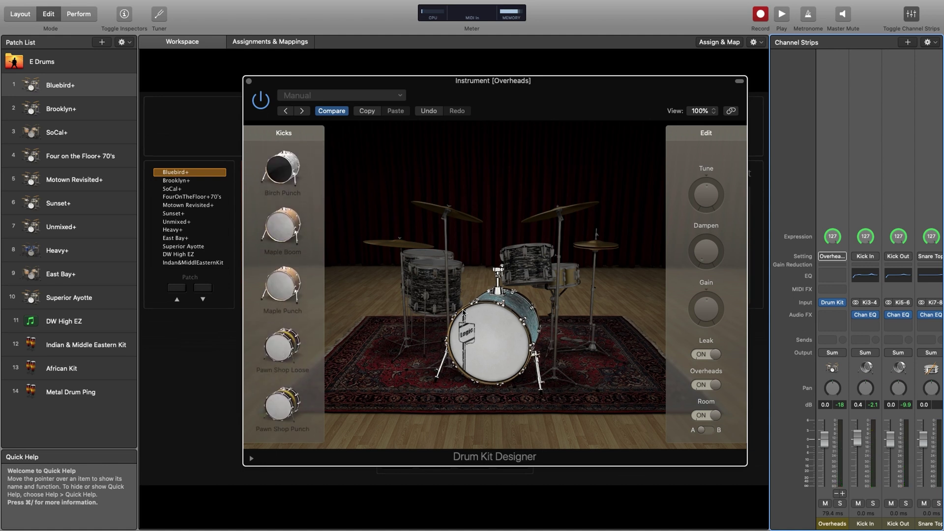
# Select the Classic Sixties toms and check the Low, Mid and High tom settings, playing a tom
pyautogui.click(425, 281)
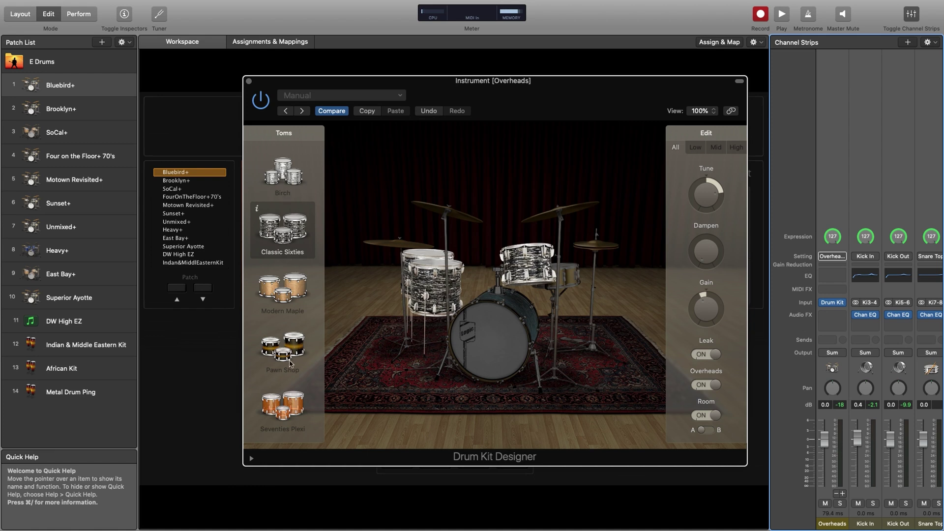
pyautogui.moveTo(709, 186)
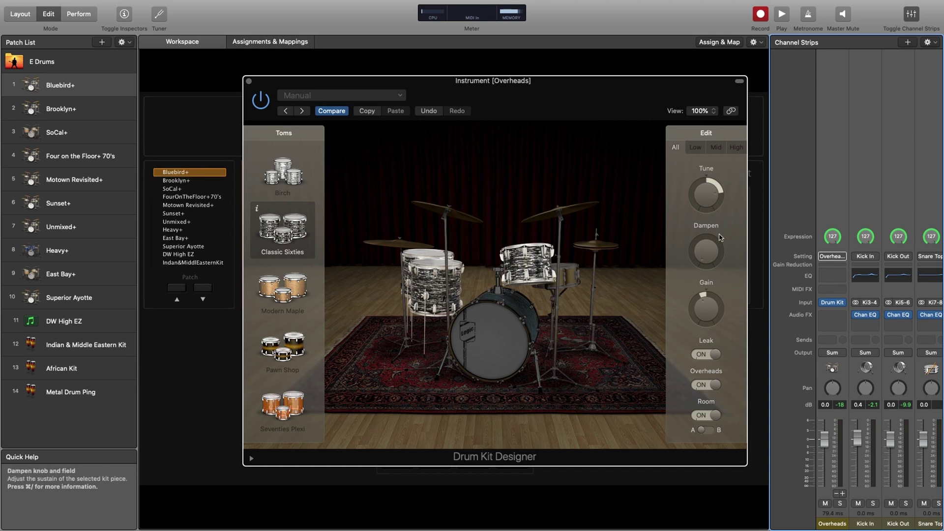
pyautogui.click(696, 147)
pyautogui.click(718, 149)
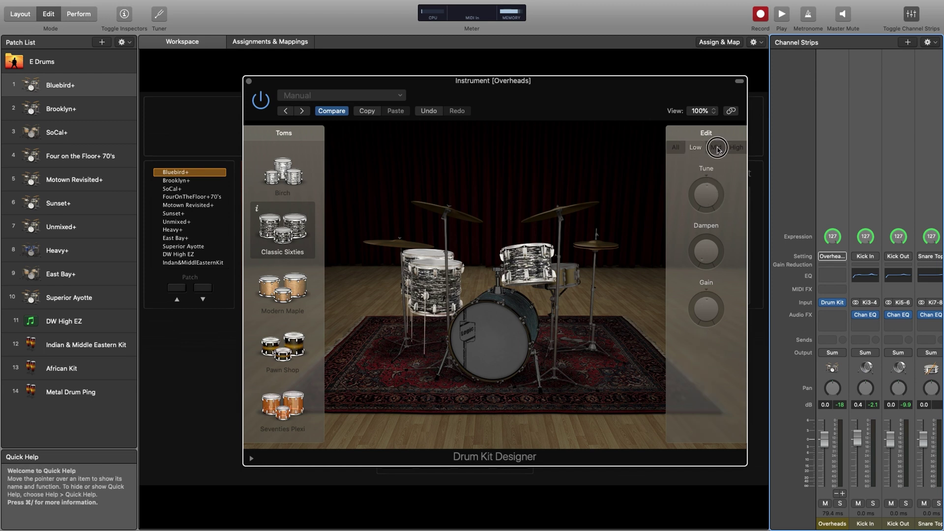
pyautogui.click(735, 149)
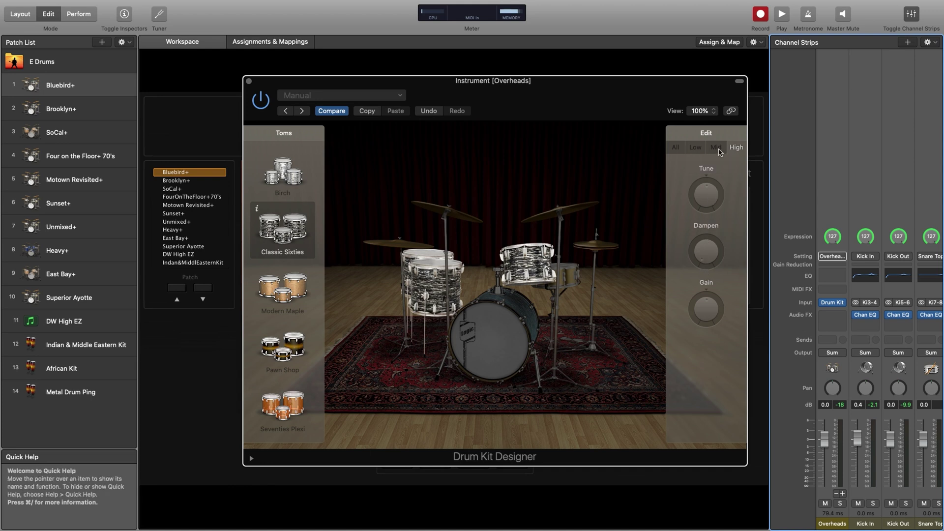
pyautogui.click(719, 151)
pyautogui.click(696, 150)
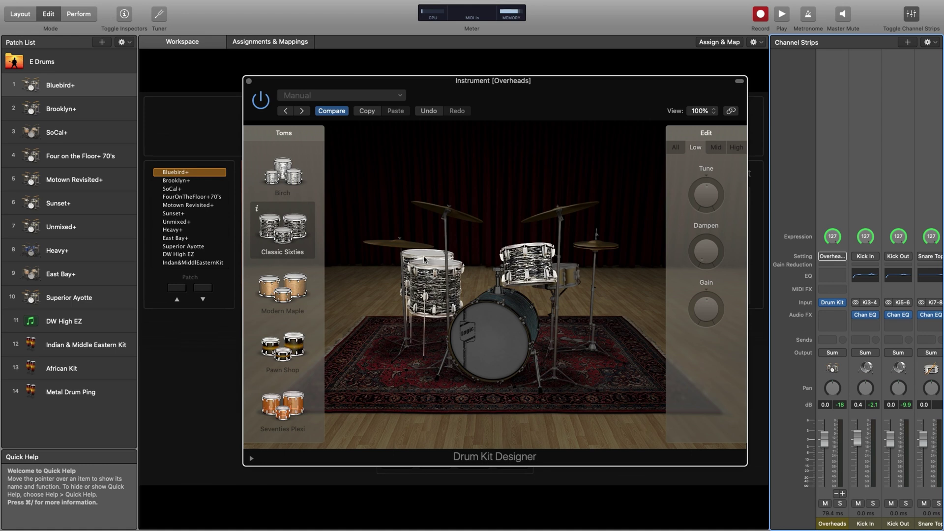
pyautogui.click(517, 283)
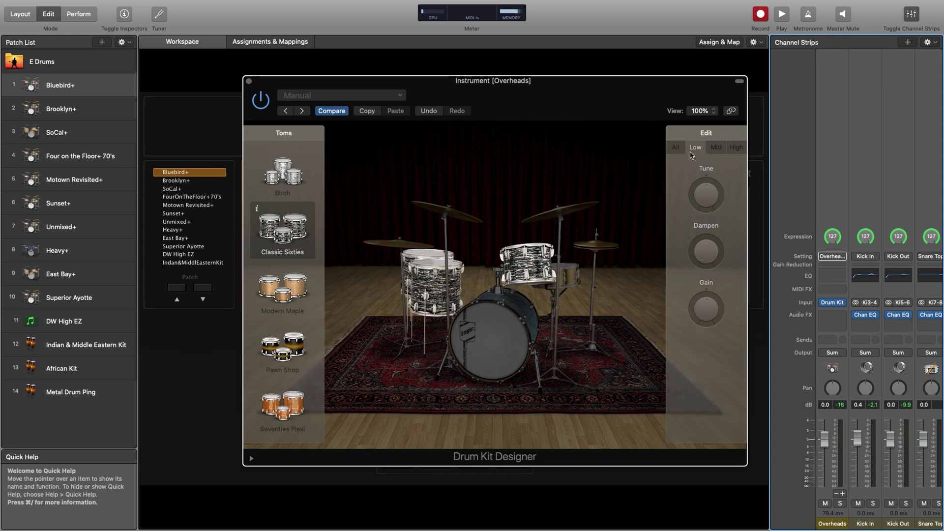
# Raise the high tom's tuning, reset it to 0, and return to editing All toms
pyautogui.click(738, 148)
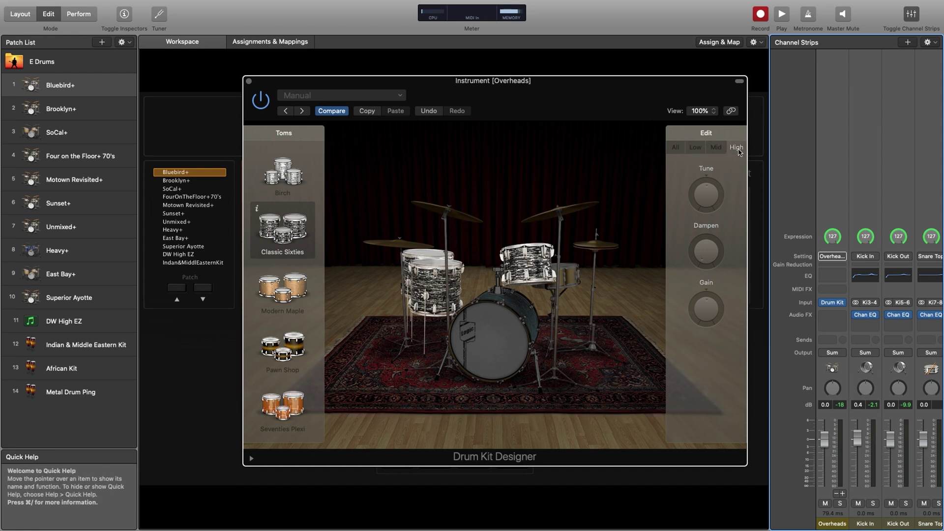
pyautogui.moveTo(701, 201); pyautogui.dragTo(699, 180)
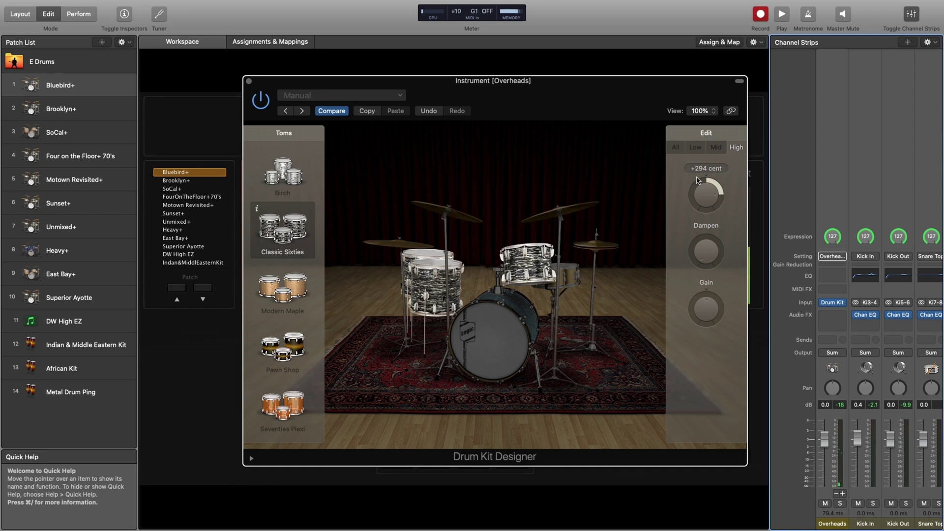
pyautogui.moveTo(705, 185); pyautogui.dragTo(704, 206)
pyautogui.click(679, 149)
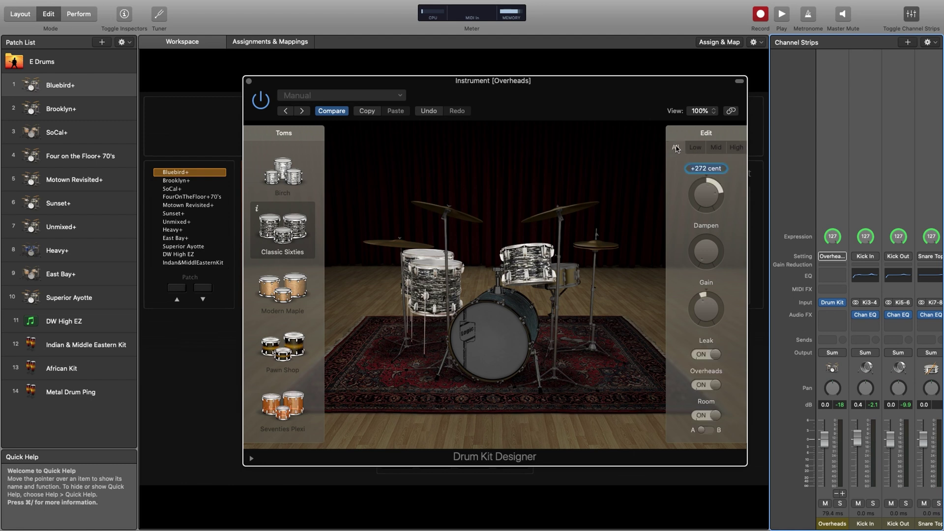
# Audition Vintage Brushes, Vintage Bright, Vintage Rods, Modern and Modern Bright hi-hats, settling on Modern Dark
pyautogui.click(595, 246)
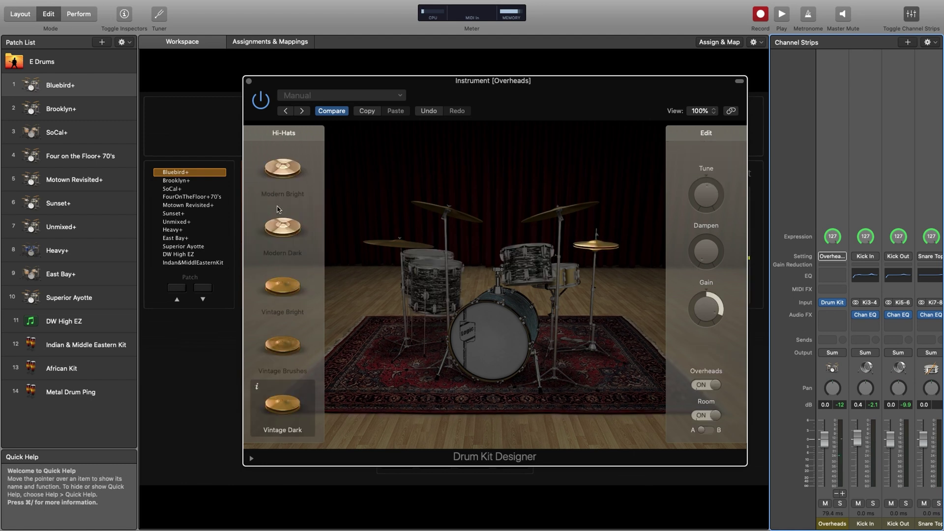
pyautogui.scroll(-3, 278, 209)
pyautogui.click(284, 227)
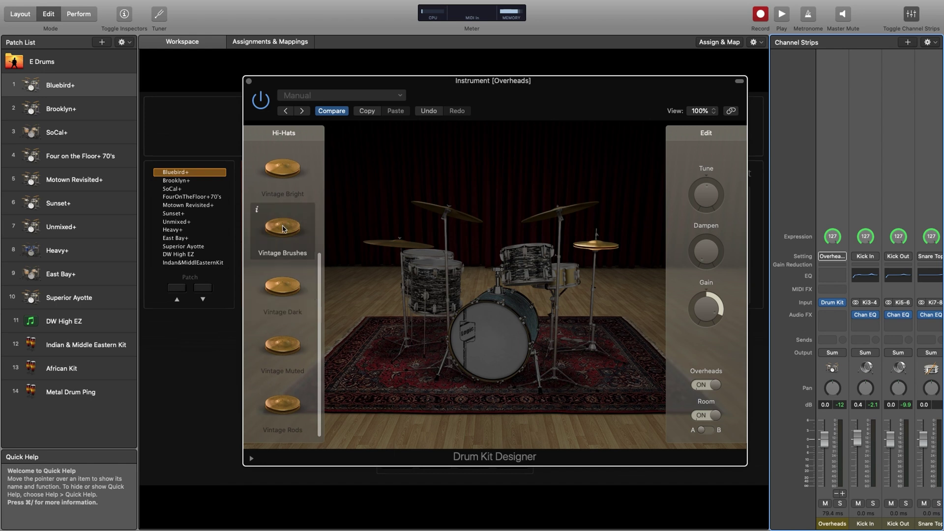
pyautogui.click(275, 172)
pyautogui.click(274, 402)
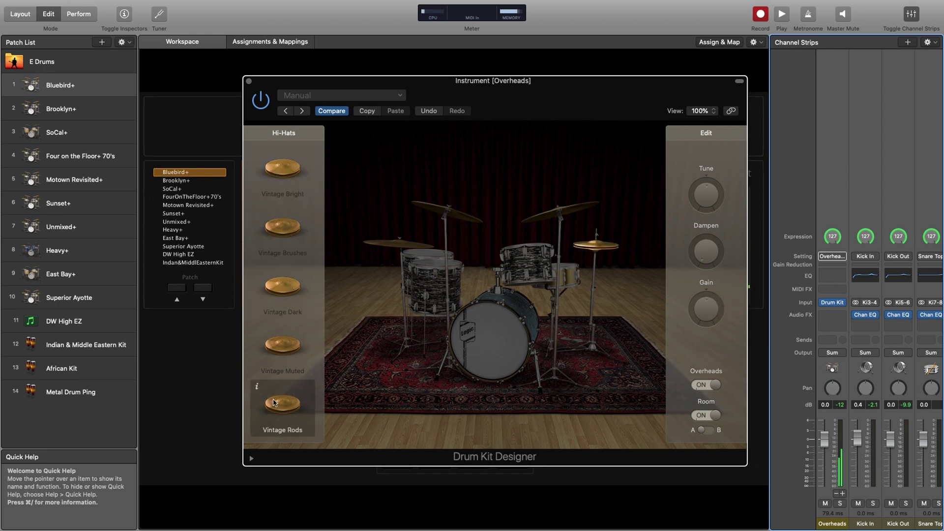
pyautogui.scroll(5, 280, 246)
pyautogui.click(284, 163)
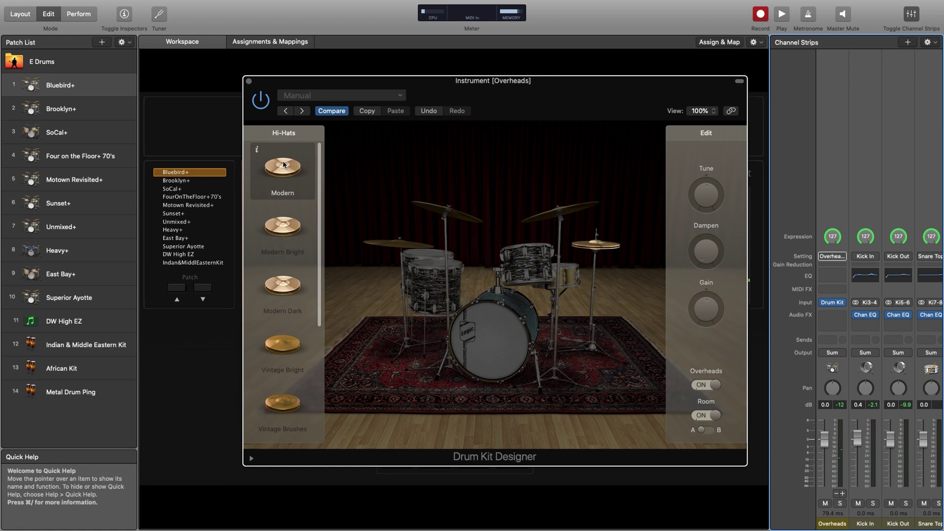
pyautogui.click(283, 241)
pyautogui.click(290, 300)
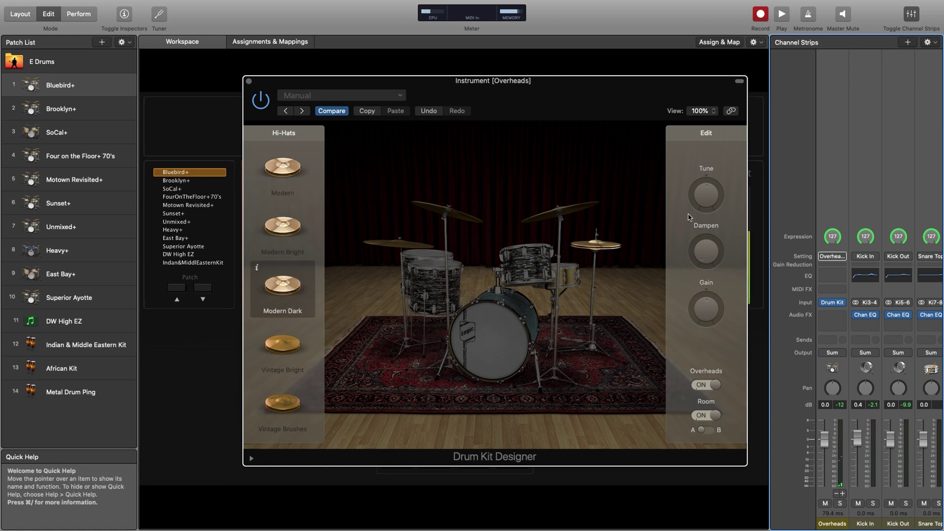
pyautogui.moveTo(719, 247)
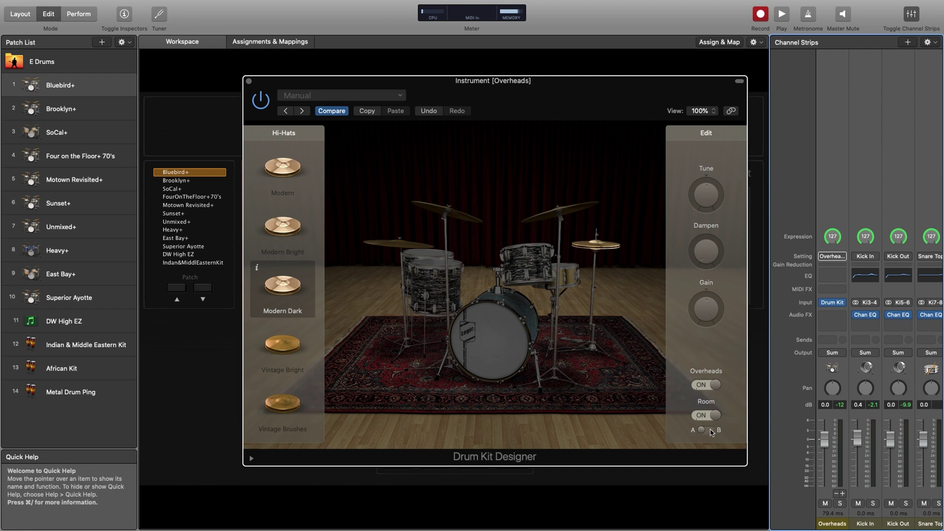
# Browse the crash cymbal list, then select the ride cymbal, both left as Vintage Dark
pyautogui.click(452, 215)
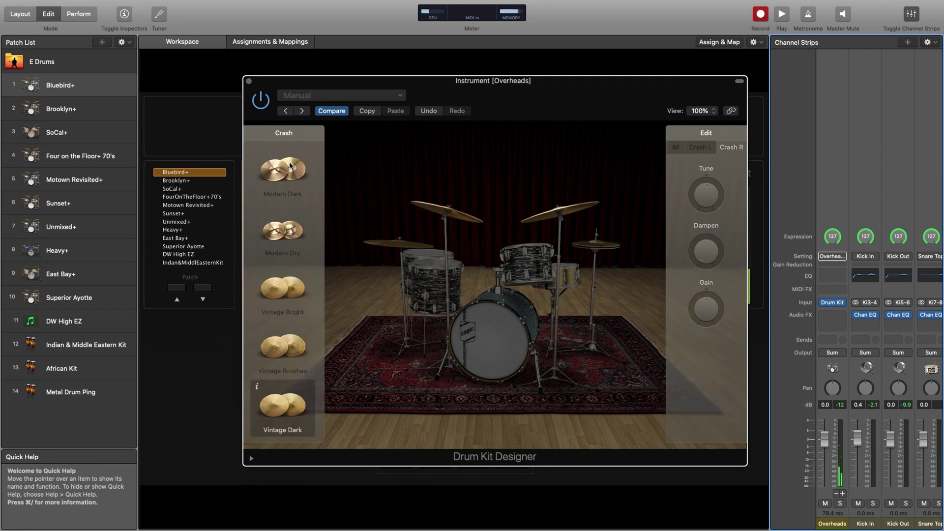
pyautogui.scroll(-3, 287, 226)
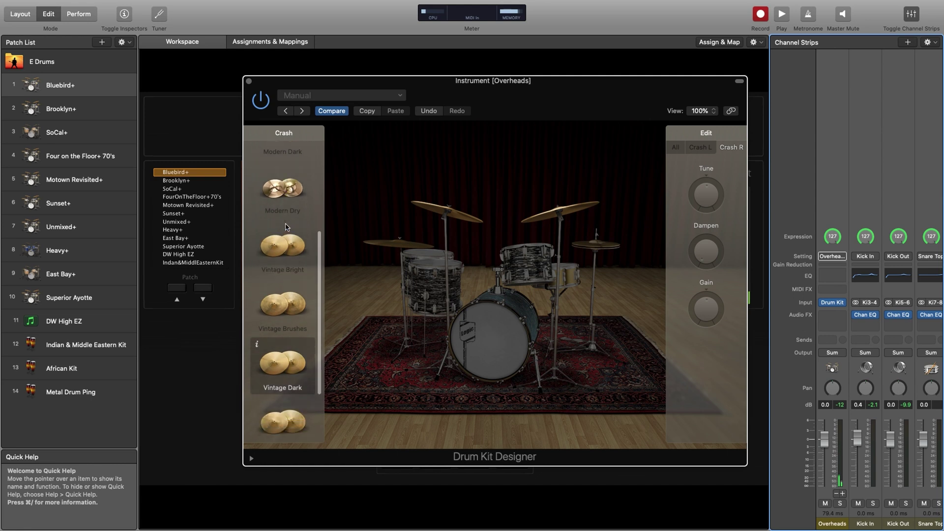
pyautogui.click(394, 251)
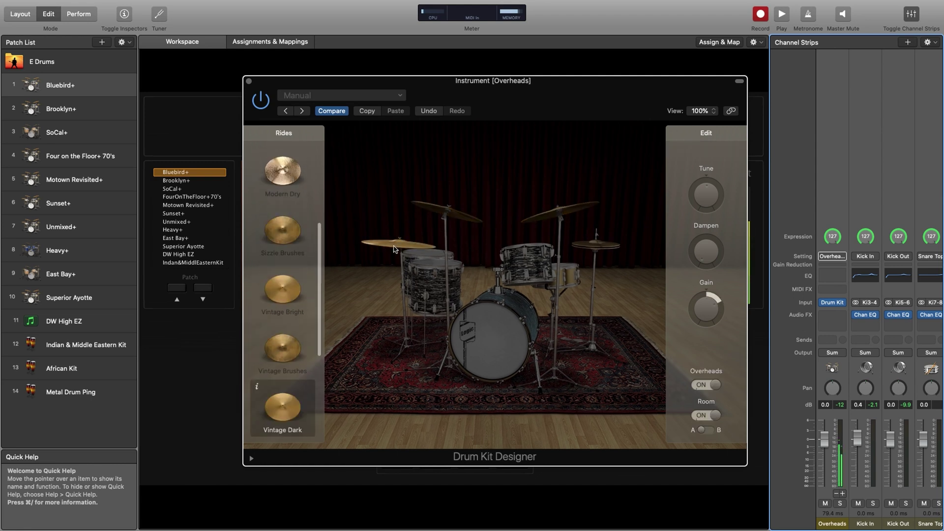
# Close Drum Kit Designer and load Brooklyn+ as the current patch (patch 2)
pyautogui.click(249, 81)
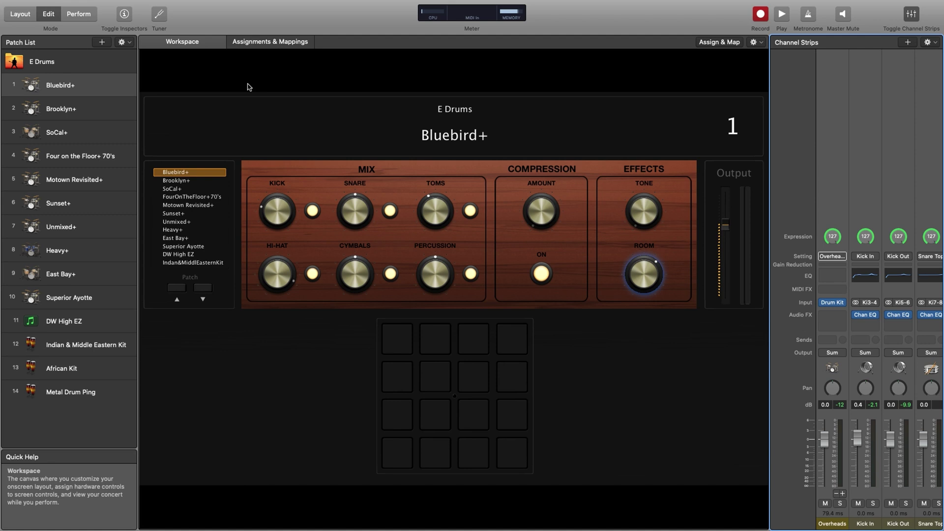
pyautogui.click(100, 112)
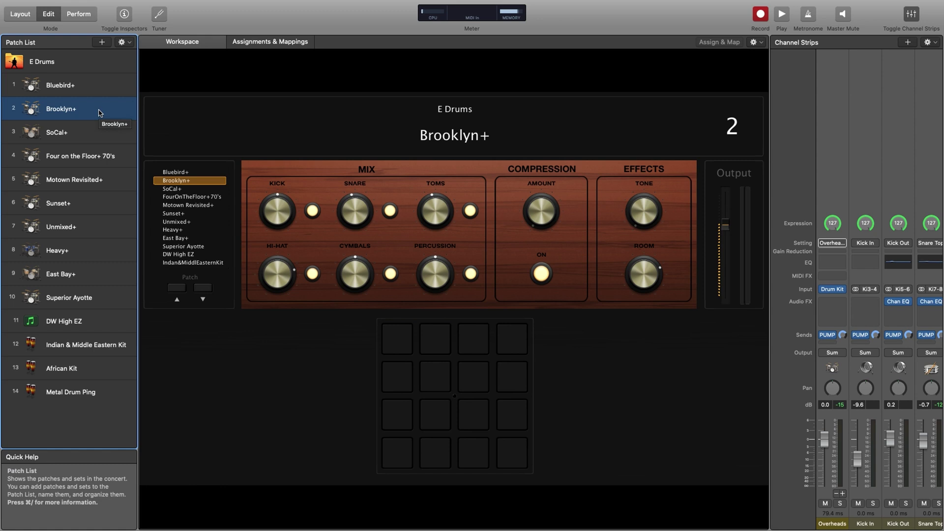
# Scroll across all Brooklyn+ channel strips and back, then show its patch settings and library
pyautogui.hscroll(1, 846, 181)
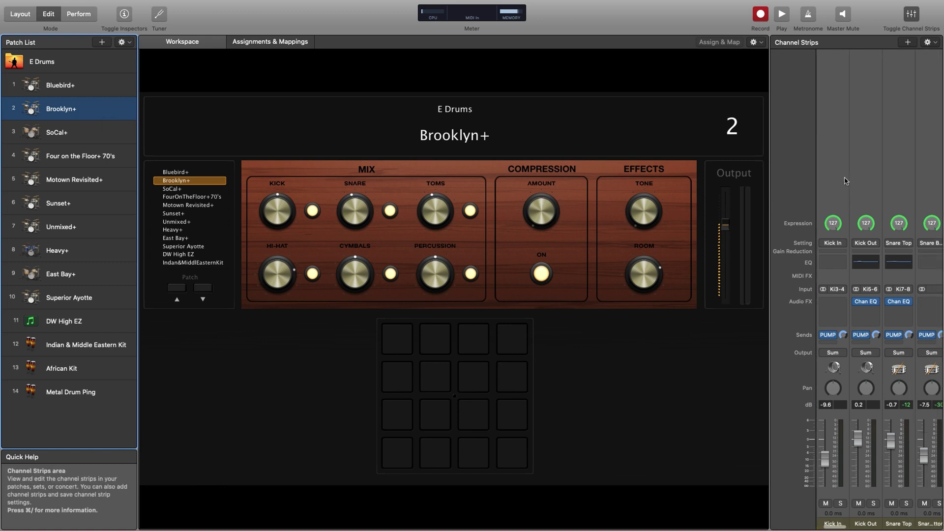
pyautogui.hscroll(5, 846, 181)
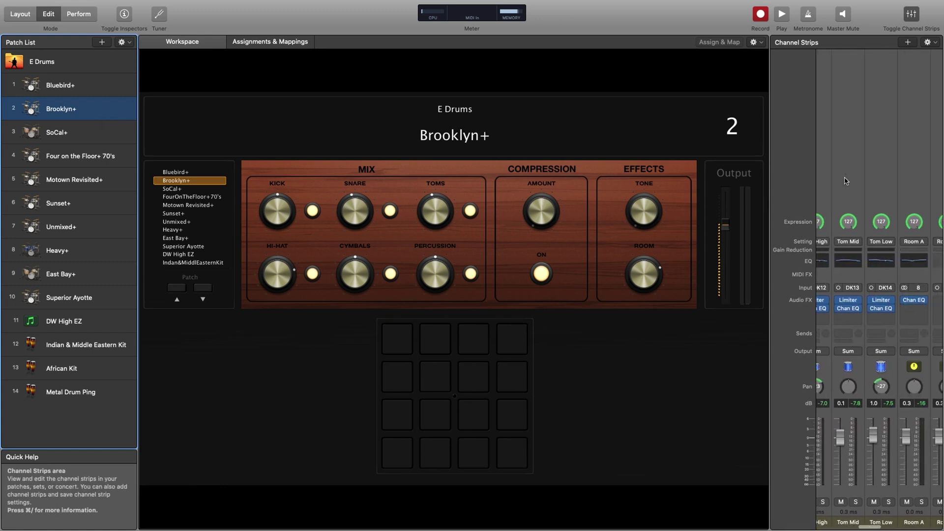
pyautogui.hscroll(6, 846, 181)
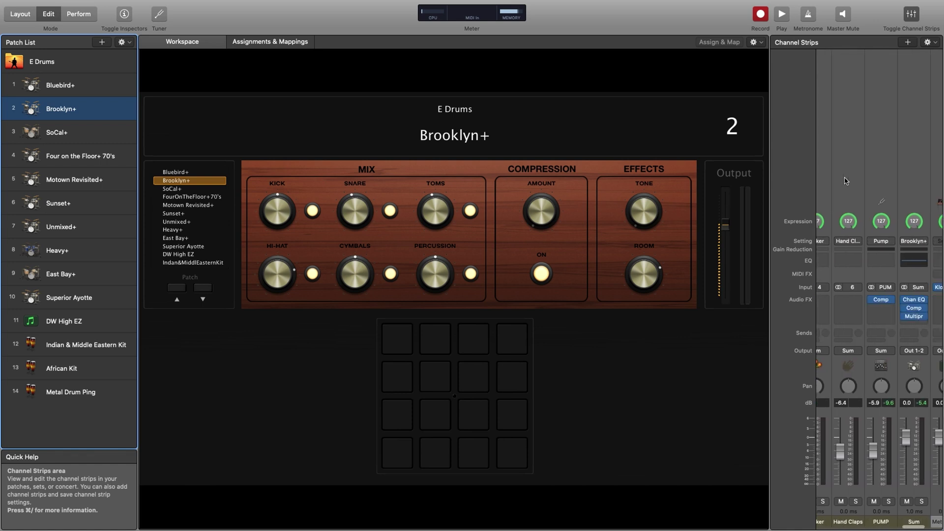
pyautogui.hscroll(5, 846, 181)
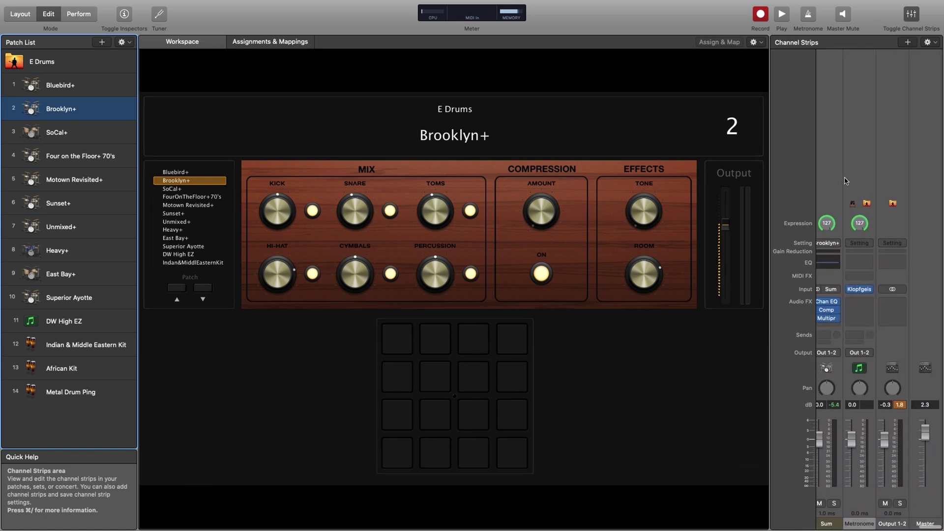
pyautogui.hscroll(-15, 846, 181)
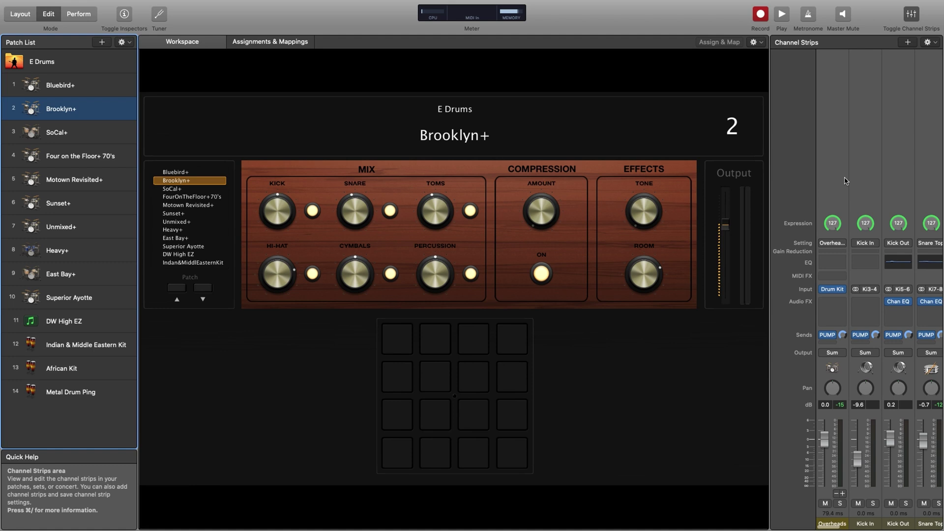
pyautogui.hscroll(-3, 846, 181)
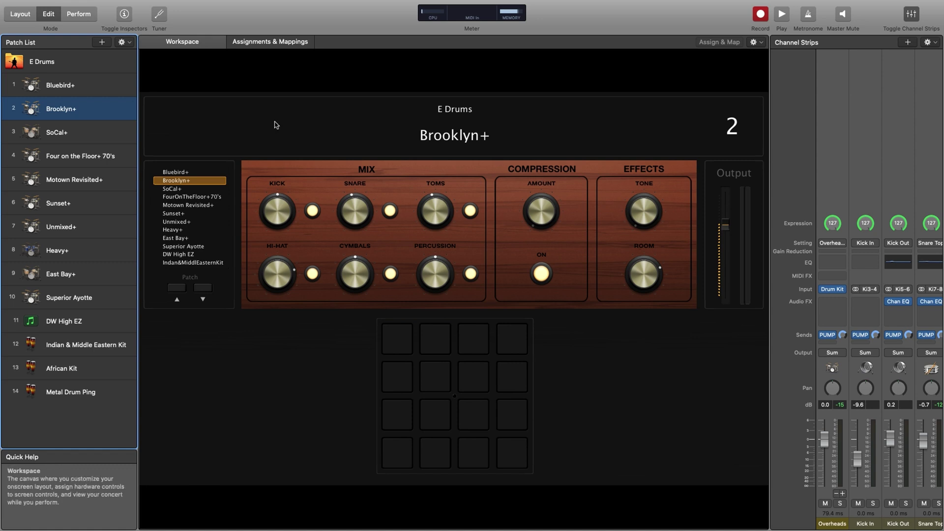
pyautogui.click(124, 14)
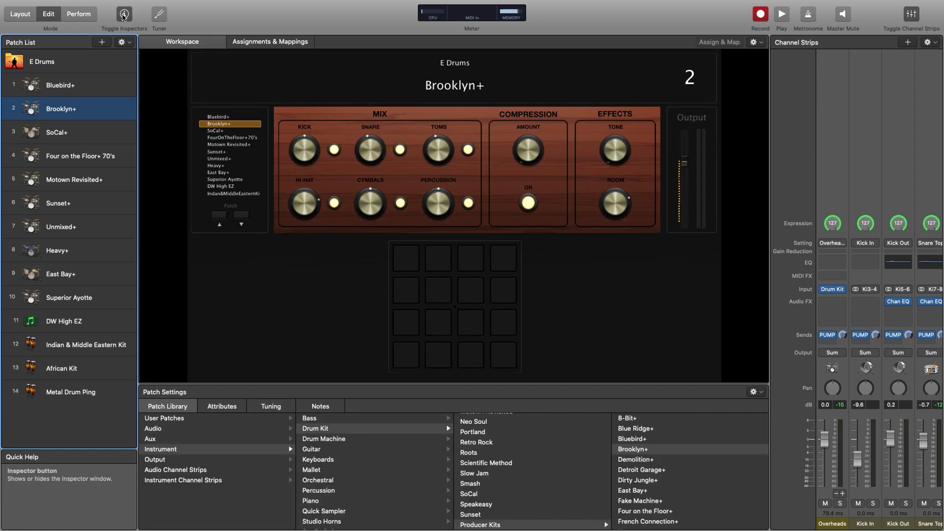
# Add an Untitled Patch as patch 3 and browse Instrument › Drum Kit › Producer Kits toward Studio R&B+
pyautogui.click(102, 43)
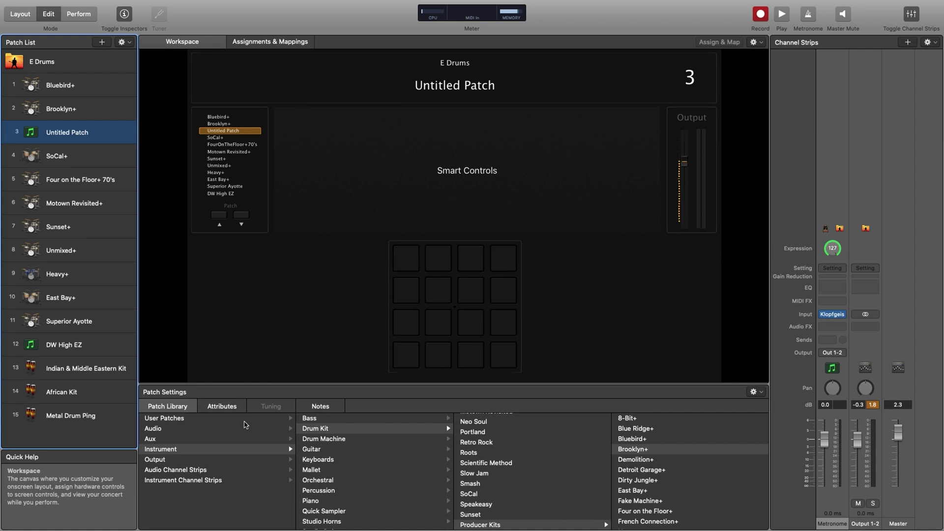
pyautogui.click(161, 449)
pyautogui.click(323, 430)
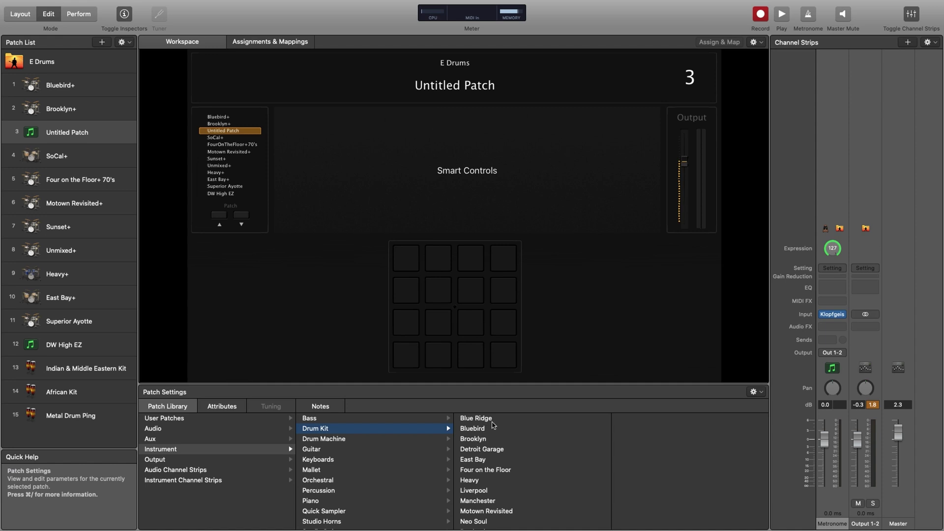
pyautogui.scroll(-5, 493, 425)
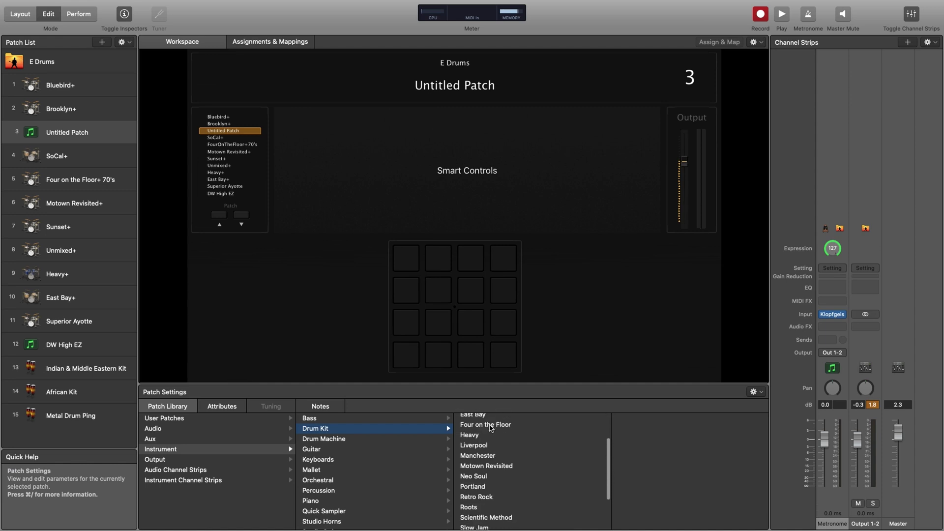
pyautogui.scroll(5, 491, 428)
pyautogui.scroll(-10, 491, 427)
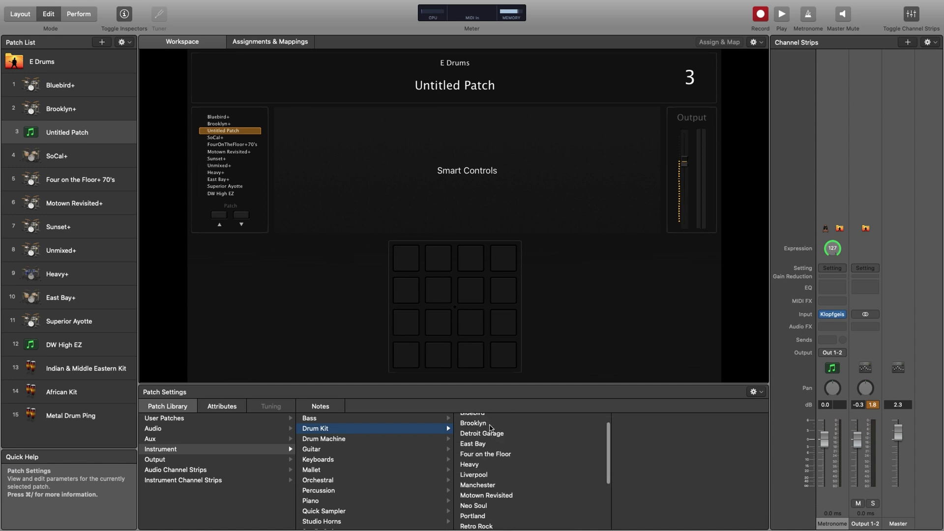
pyautogui.click(499, 525)
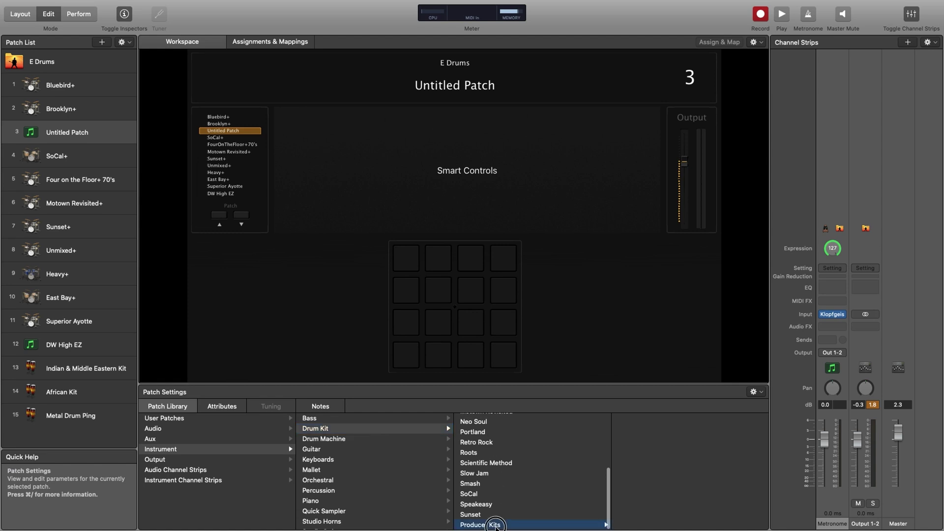
pyautogui.scroll(-10, 674, 429)
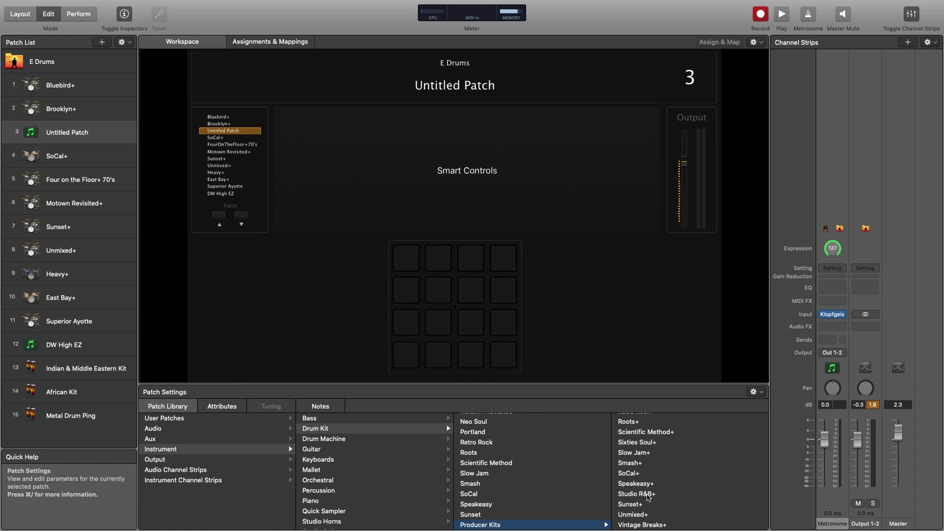
# Load Studio R&B+ into patch 3, hide patch settings, and open the Overheads Drum Kit Designer
pyautogui.click(648, 494)
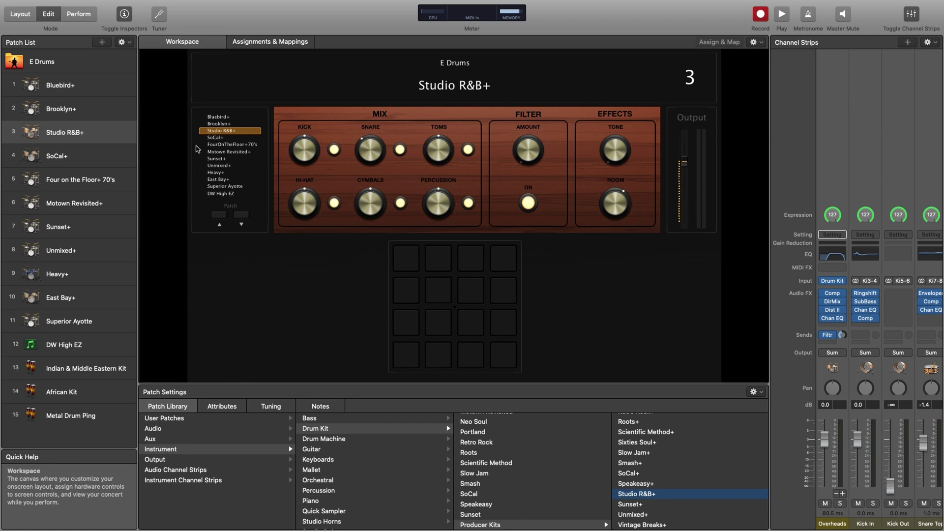
pyautogui.click(123, 32)
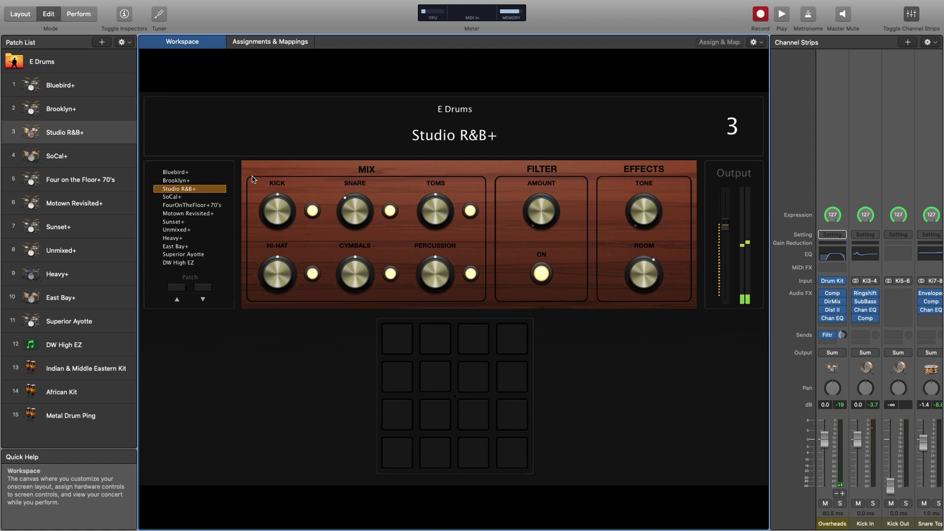
pyautogui.click(834, 283)
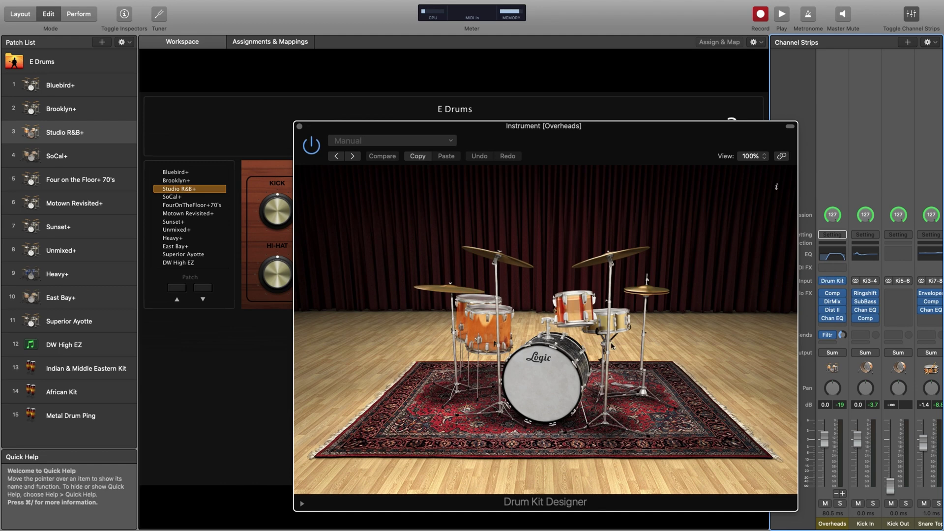
# Audition the Studio R&B+ toms, kick, snare, crash, ride and hi-hat, ending on the kick drum
pyautogui.click(494, 328)
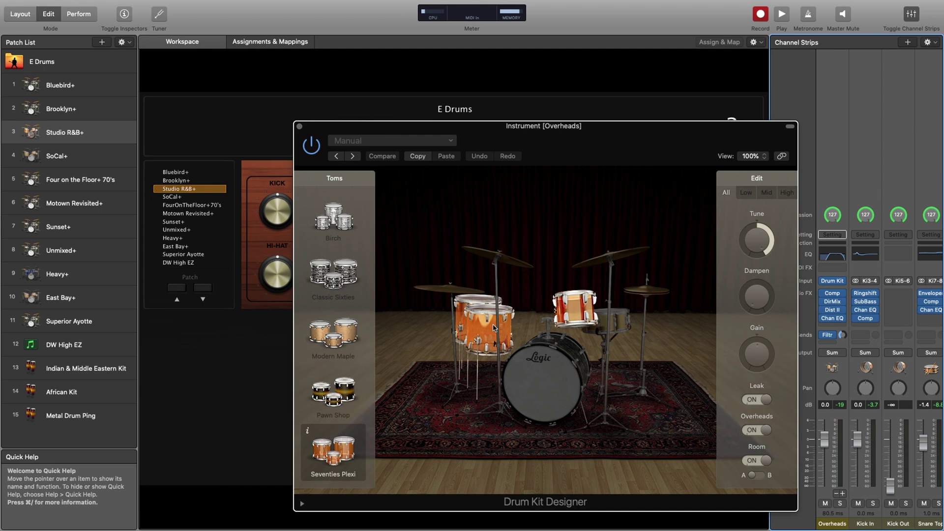
pyautogui.click(494, 328)
pyautogui.click(562, 366)
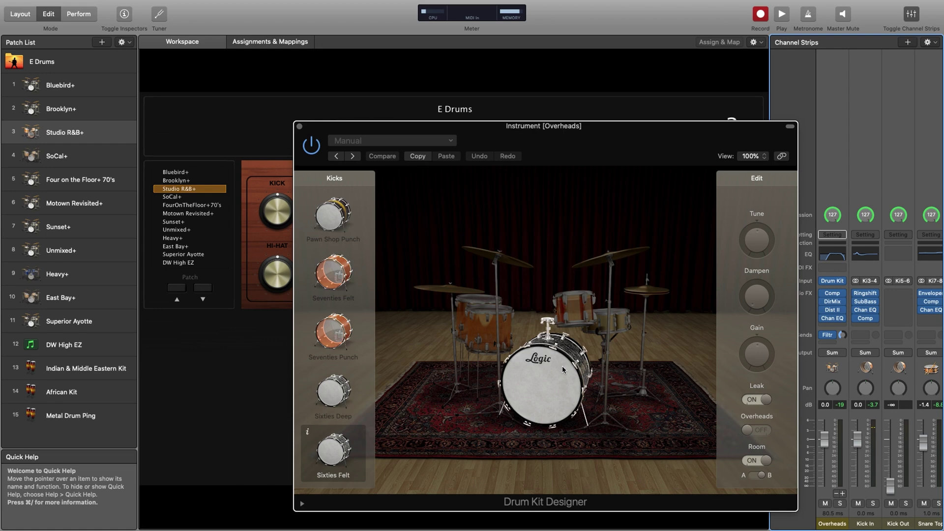
pyautogui.click(623, 321)
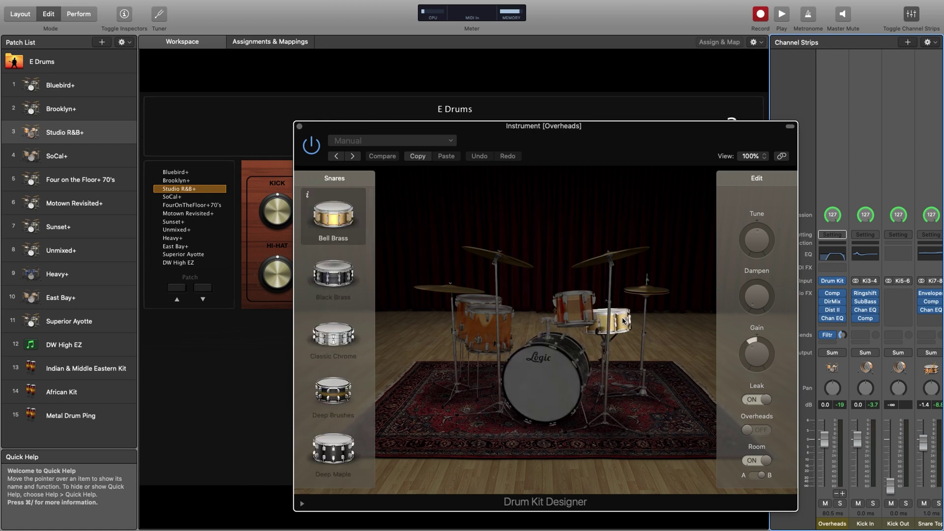
pyautogui.click(503, 261)
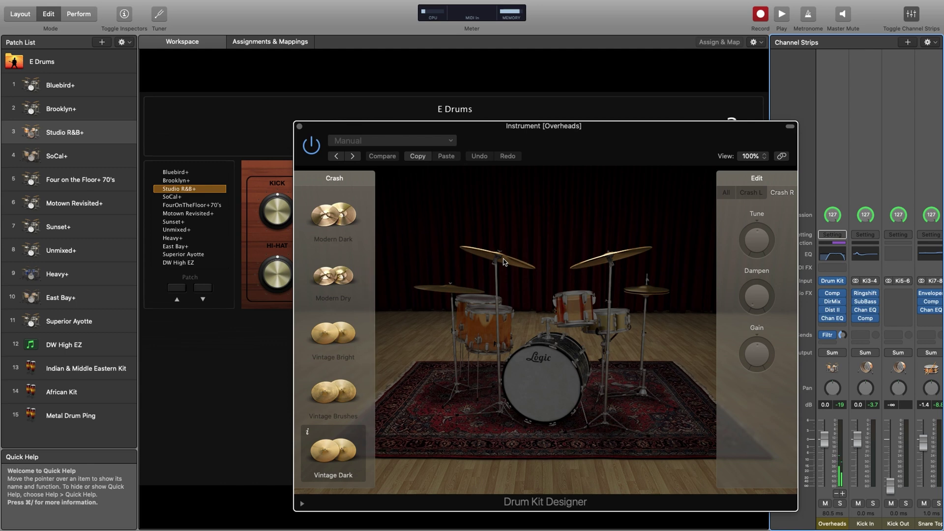
pyautogui.click(651, 291)
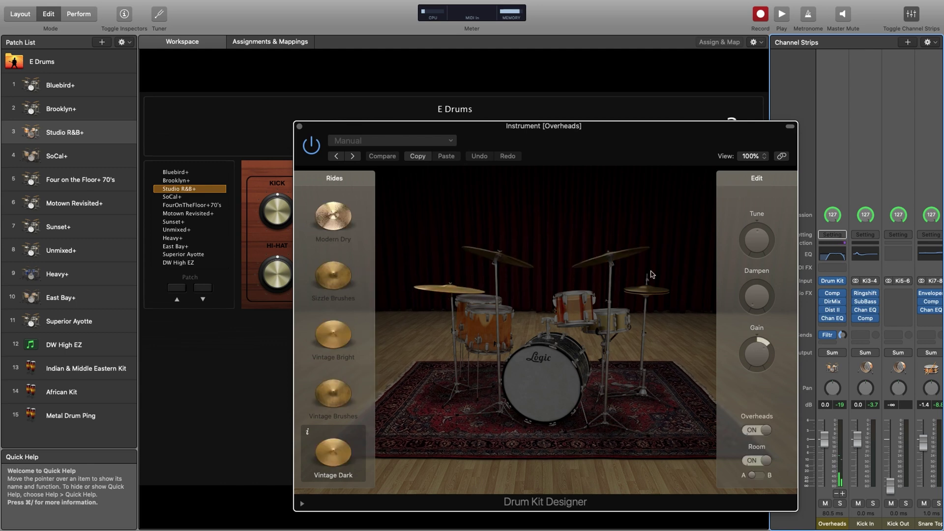
pyautogui.click(658, 295)
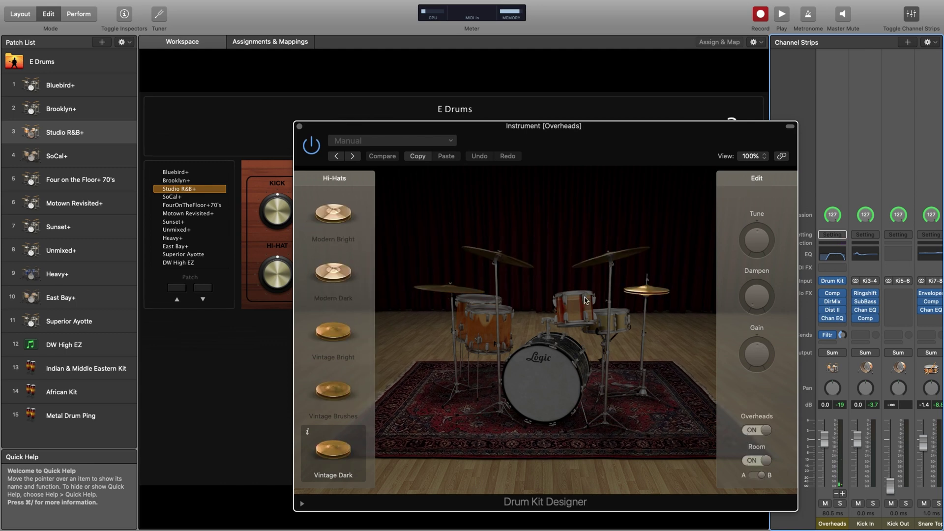
pyautogui.click(486, 333)
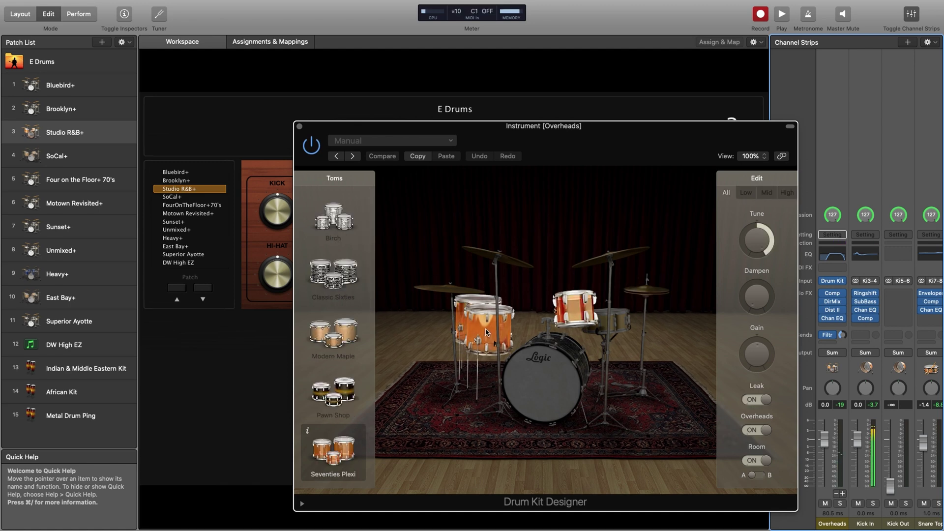
pyautogui.click(559, 399)
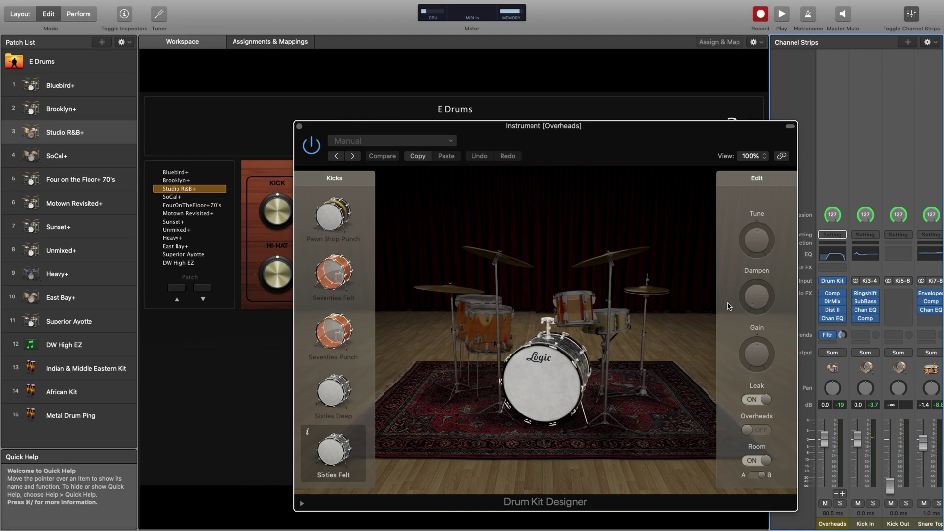
# Tune the kick to +500 cent, keep its Room on, and send kick and snare into Overheads
pyautogui.moveTo(754, 240); pyautogui.dragTo(748, 221)
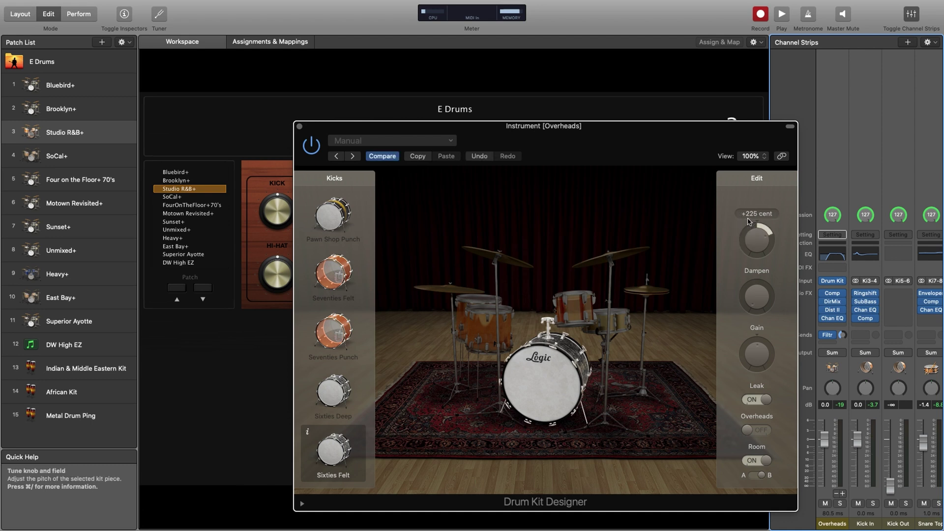
pyautogui.scroll(10, 750, 233)
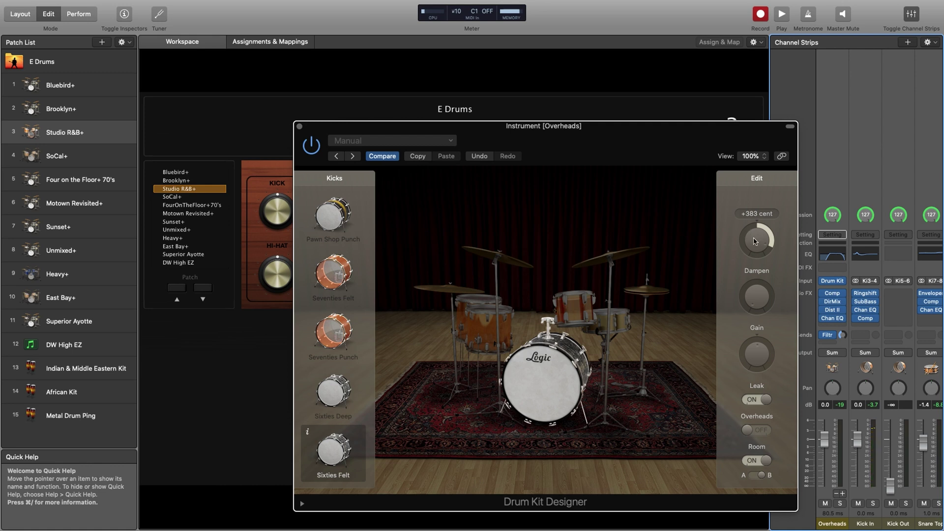
pyautogui.scroll(7, 753, 231)
pyautogui.click(768, 432)
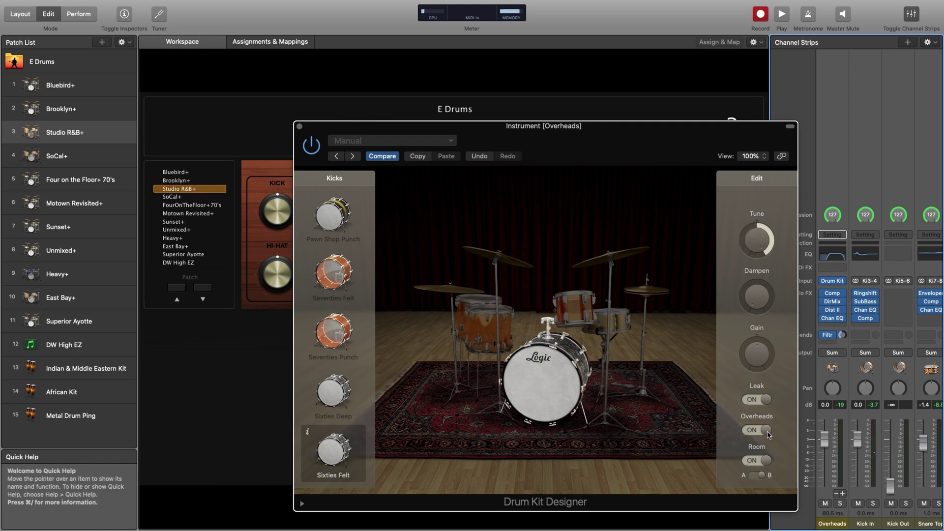
pyautogui.click(750, 461)
pyautogui.click(759, 463)
pyautogui.click(614, 320)
pyautogui.click(757, 430)
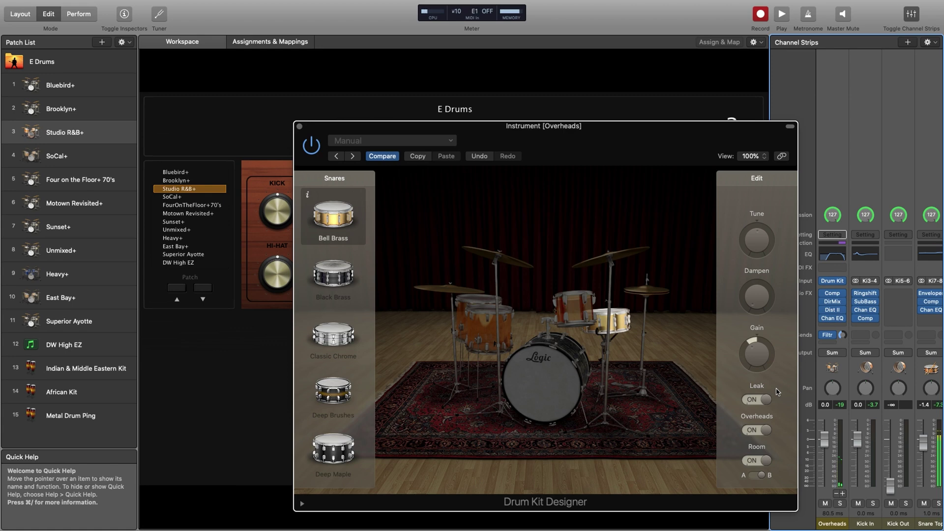
# Move and close the Drum Kit Designer window, then enter full-screen Perform mode
pyautogui.moveTo(573, 132); pyautogui.dragTo(511, 72)
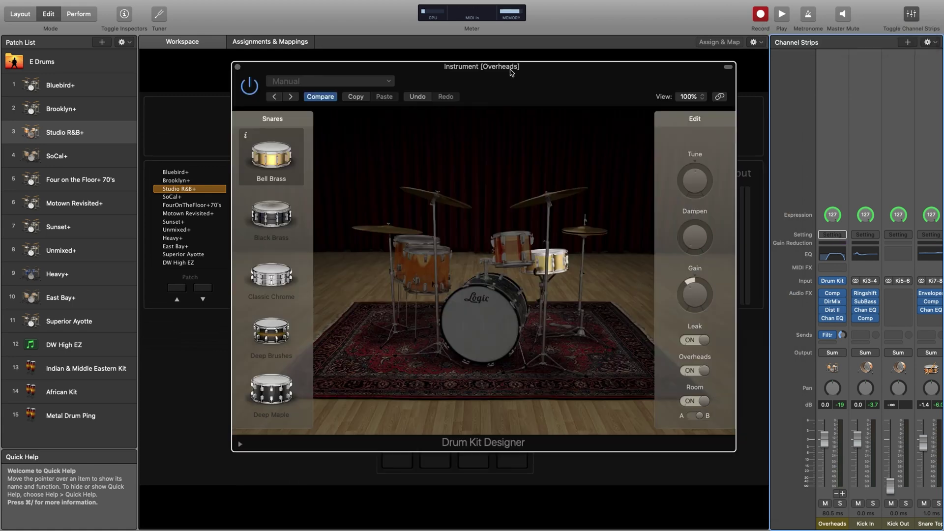
pyautogui.click(238, 67)
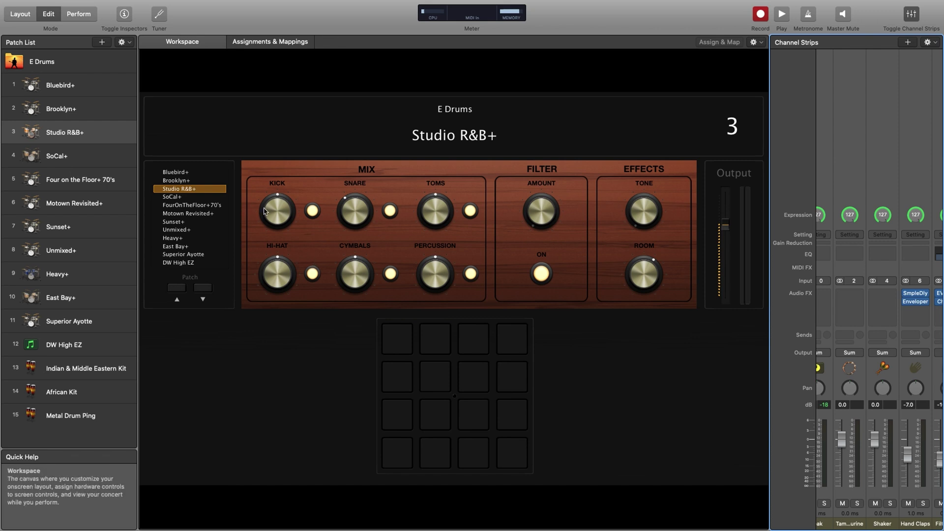
pyautogui.click(77, 15)
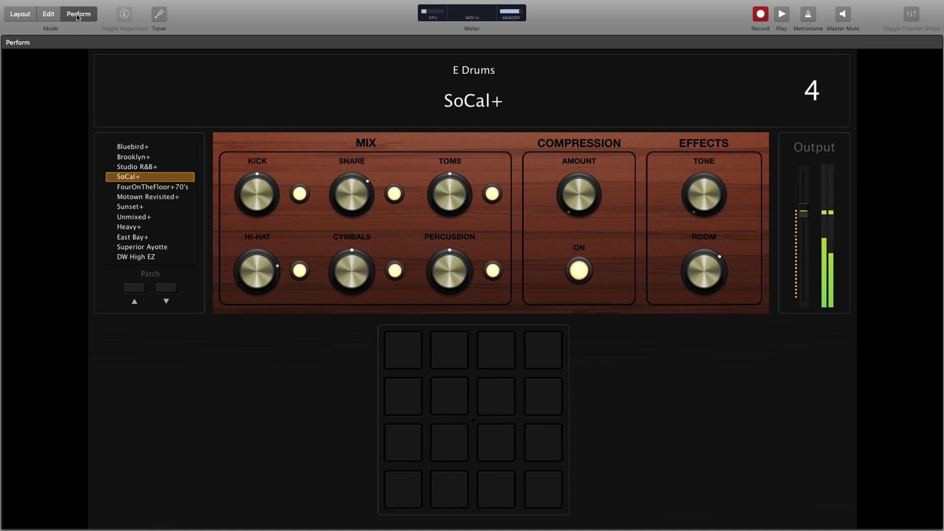
# Step through Four on the Floor+ 70's, Motown Revisited+, Sunset+ and onward, settling on African Kit (14)
pyautogui.press('Down')
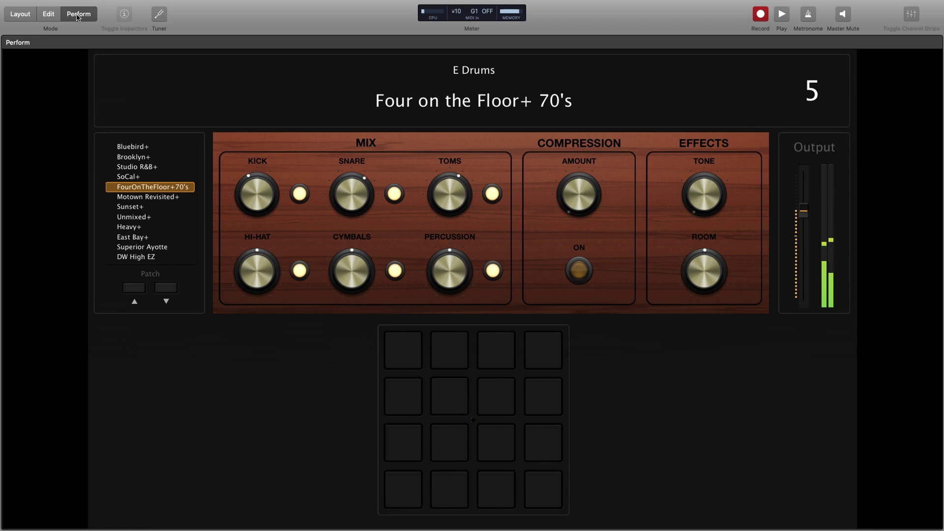
pyautogui.press('Down')
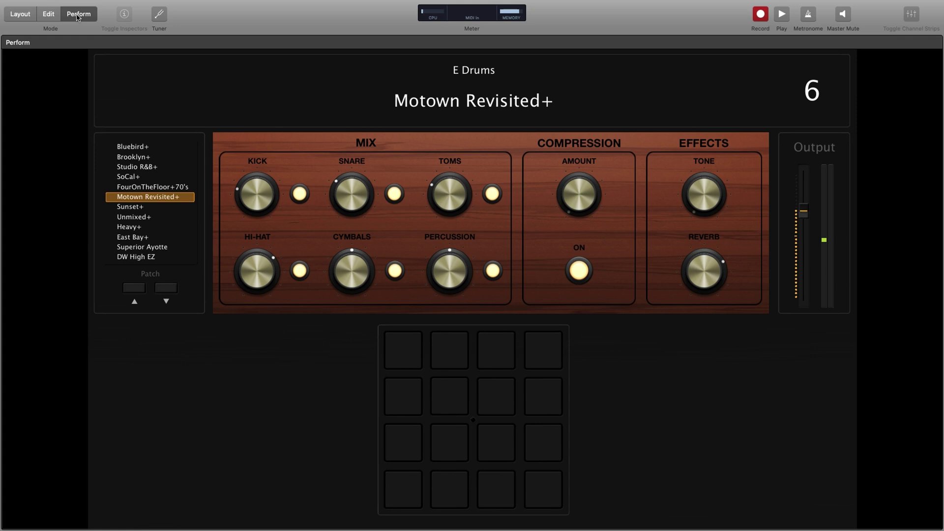
pyautogui.press('Down')
pyautogui.press('Down')
pyautogui.press('Down')
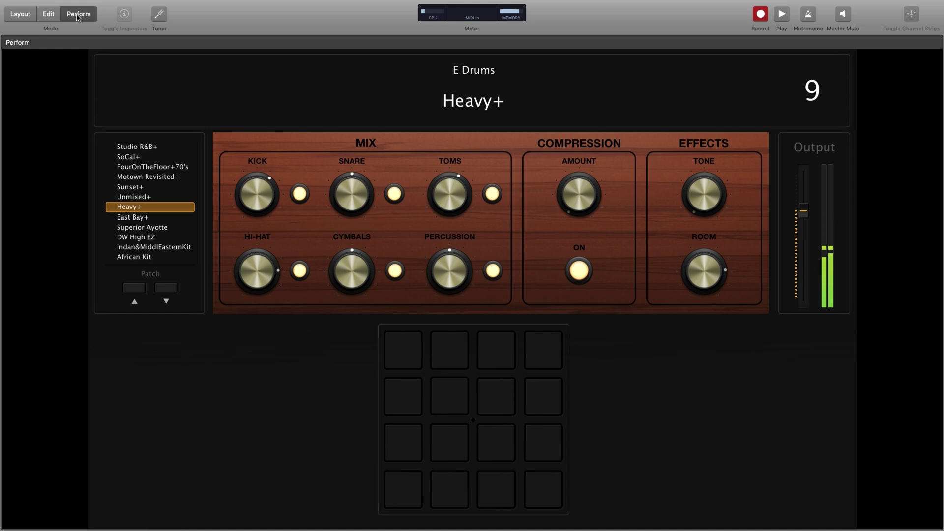
pyautogui.press('Down')
pyautogui.press('Down')
pyautogui.press('Down')
pyautogui.press('Down')
pyautogui.press('Down')
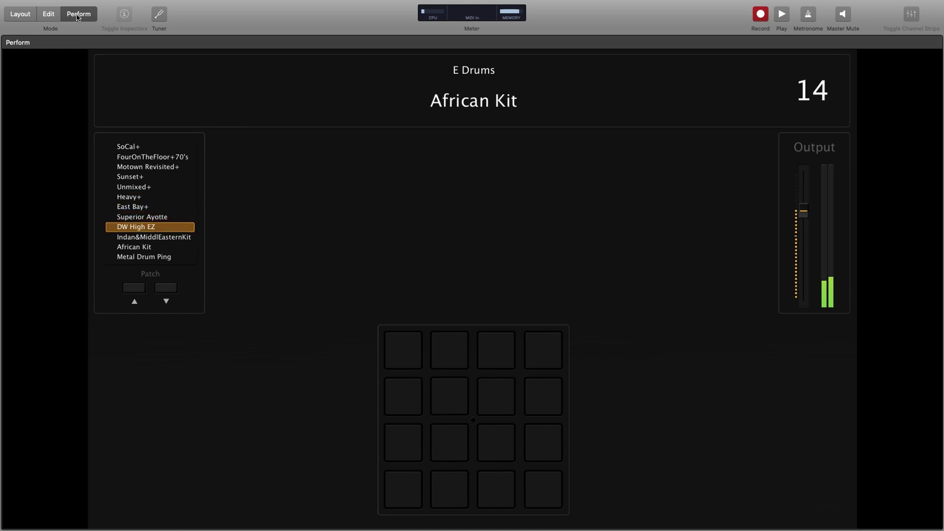
pyautogui.press('Down')
pyautogui.press('Up')
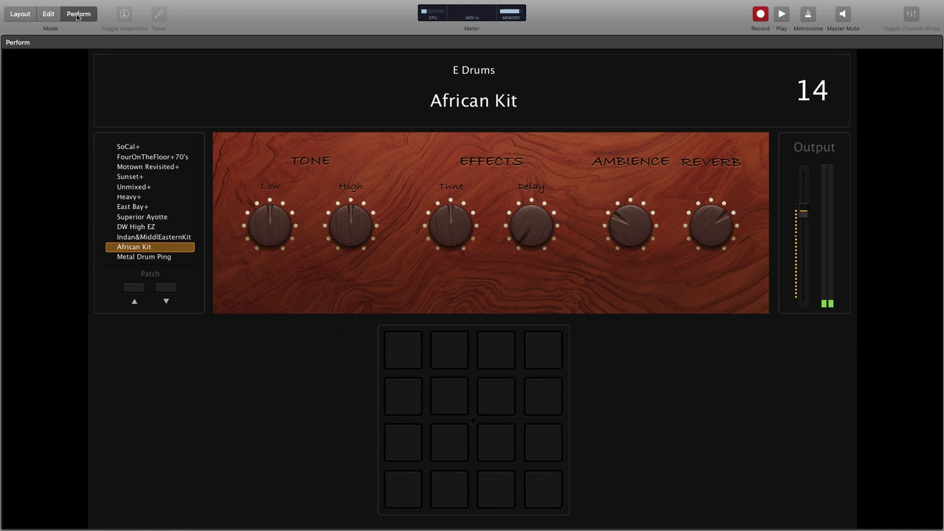